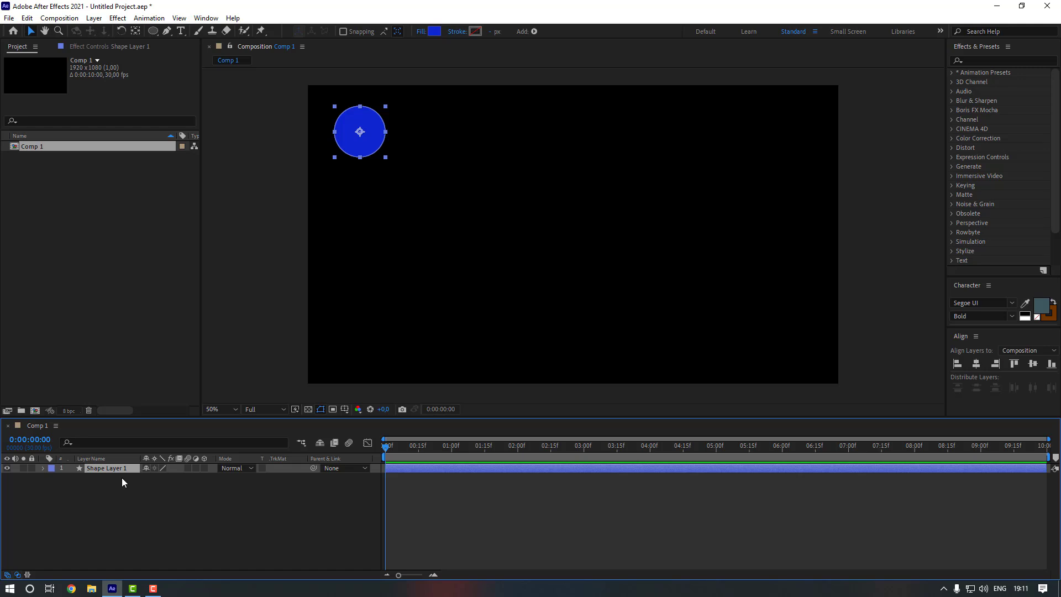
Rename Shape Layer 1 to 1 and duplicate it twice as layers 2 and 3
key("Return")
key("Return")
key("ctrl+d")
key("ctrl+d")
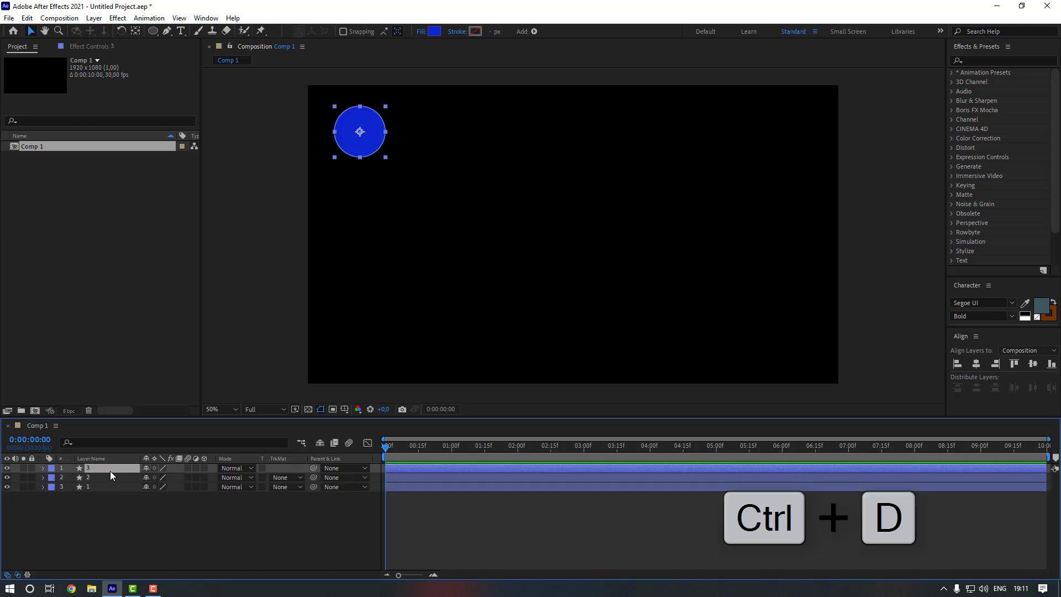
Nudge layer 2's circle straight down below the first circle, to a Y position of 488
left_click(97, 478)
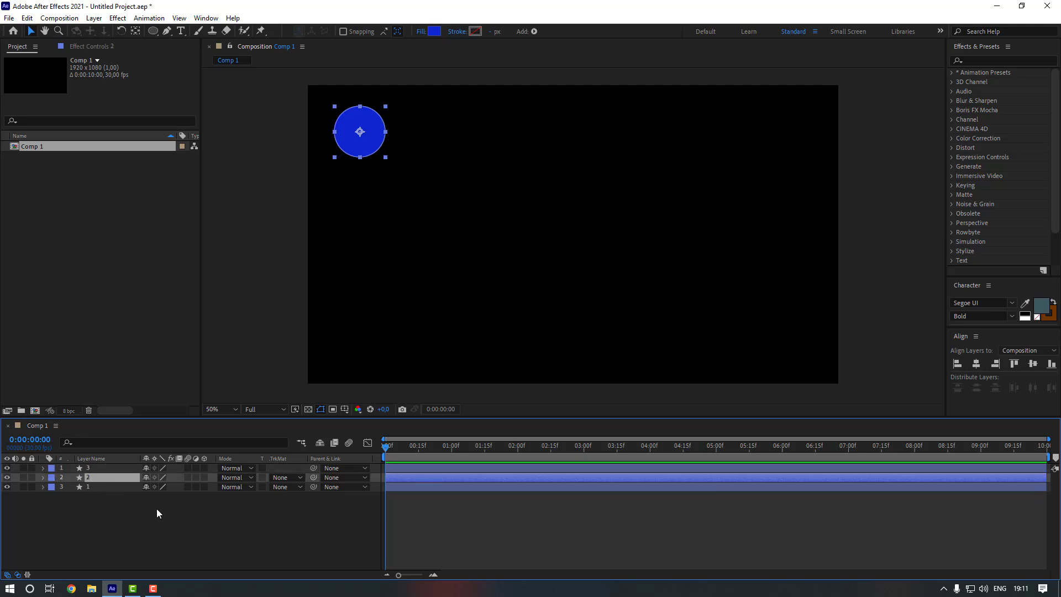
key("shift+Down")
key("shift+Down")
key("shift+Down")
key("shift+Down")
key("shift+Down")
key("shift+Down")
key("shift+Down")
key("shift+Down")
key("shift+Down")
key("shift+Down")
key("shift+Down")
key("shift+Down")
key("shift+Down")
key("shift+Down")
key("shift+Down")
key("shift+Down")
key("shift+Down")
key("shift+Down")
key("shift+Down")
key("shift+Down")
key("shift+Down")
key("shift+Down")
key("shift+Down")
key("shift+Down")
key("shift+Down")
key("shift+Down")
key("shift+Down")
key("shift+Down")
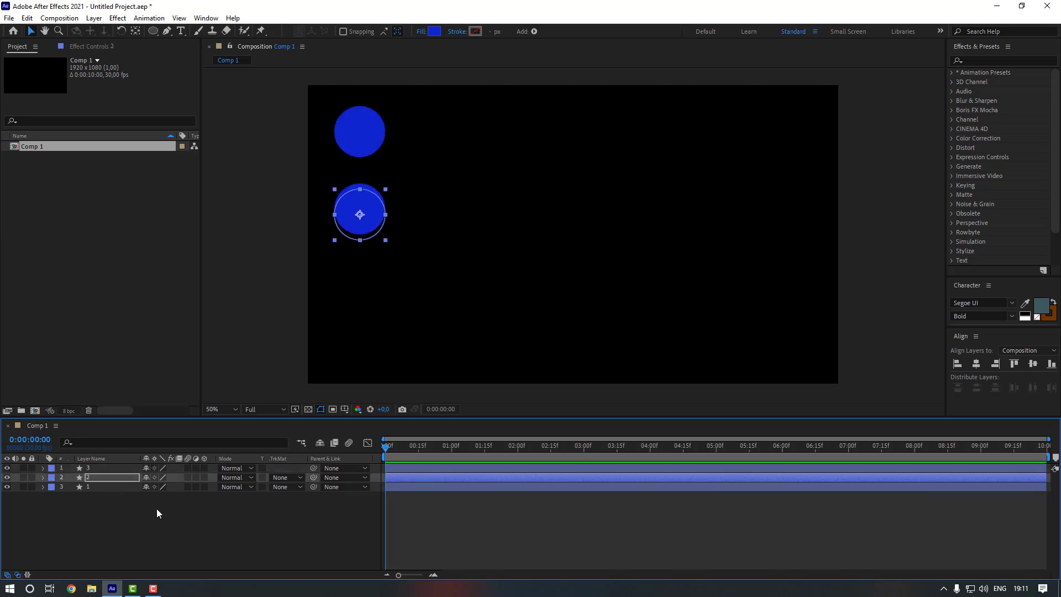
Nudge layer 3's circle straight down below the second circle with equal spacing, to a Y position of 808, and deselect it
left_click(93, 469)
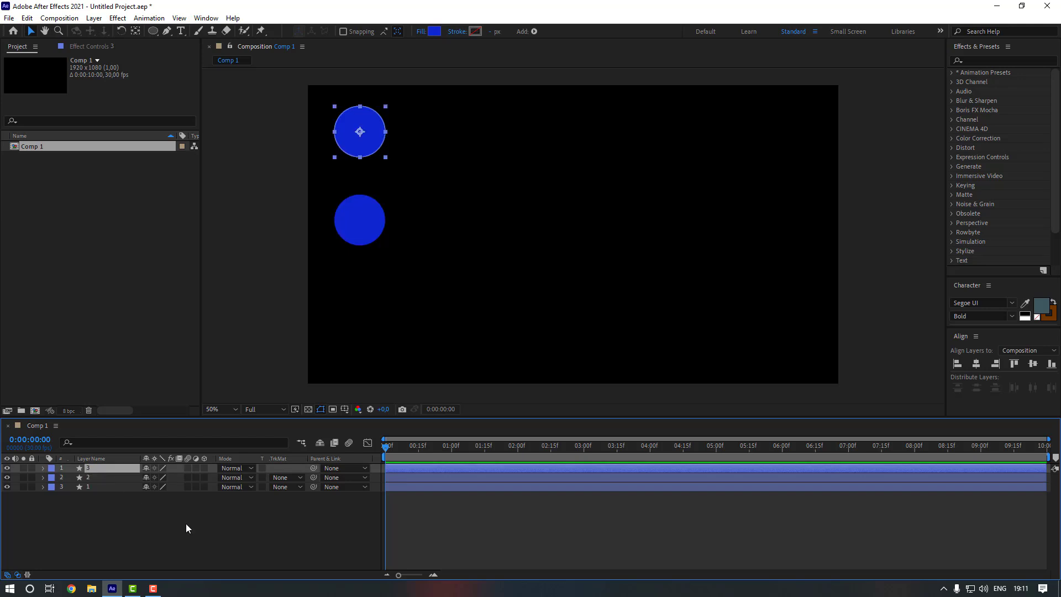
key("shift+Down")
key("shift+Down")
key("shift+Down")
key("shift+Down")
key("shift+Down")
key("shift+Down")
key("shift+Down")
key("shift+Down")
key("shift+Down")
key("shift+Down")
key("shift+Down")
key("shift+Down")
key("shift+Down")
key("shift+Down")
key("shift+Down")
key("shift+Down")
key("shift+Down")
key("shift+Down")
key("shift+Down")
key("shift+Down")
key("shift+Down")
key("shift+Down")
key("shift+Down")
key("shift+Down")
key("shift+Down")
key("shift+Down")
key("shift+Down")
key("shift+Down")
key("shift+Down")
key("shift+Down")
key("shift+Down")
key("shift+Down")
key("shift+Down")
key("shift+Down")
key("shift+Down")
key("shift+Down")
key("shift+Down")
key("shift+Down")
key("shift+Down")
key("shift+Down")
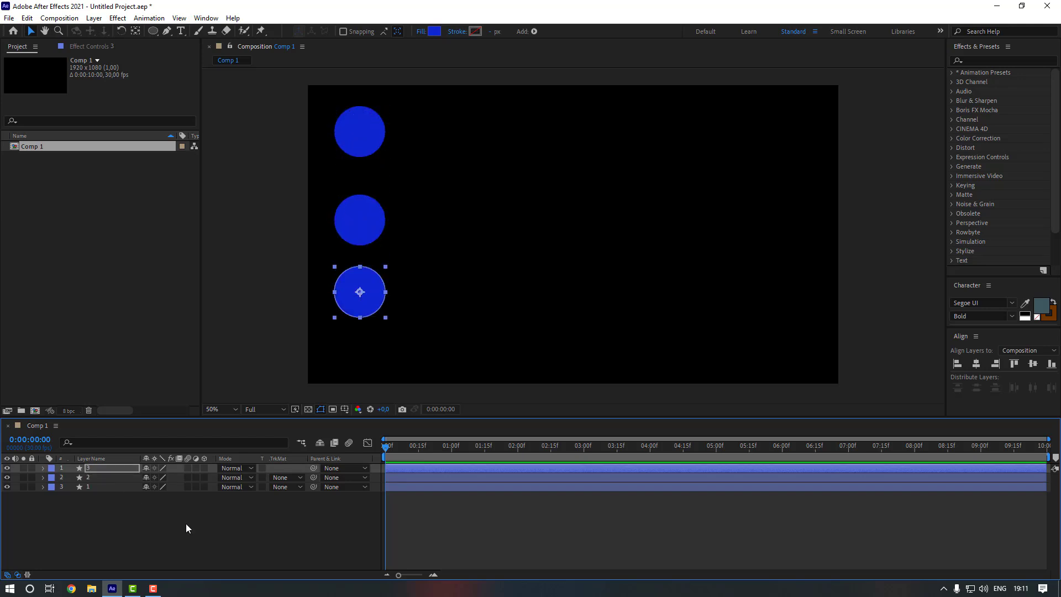
left_click(186, 523)
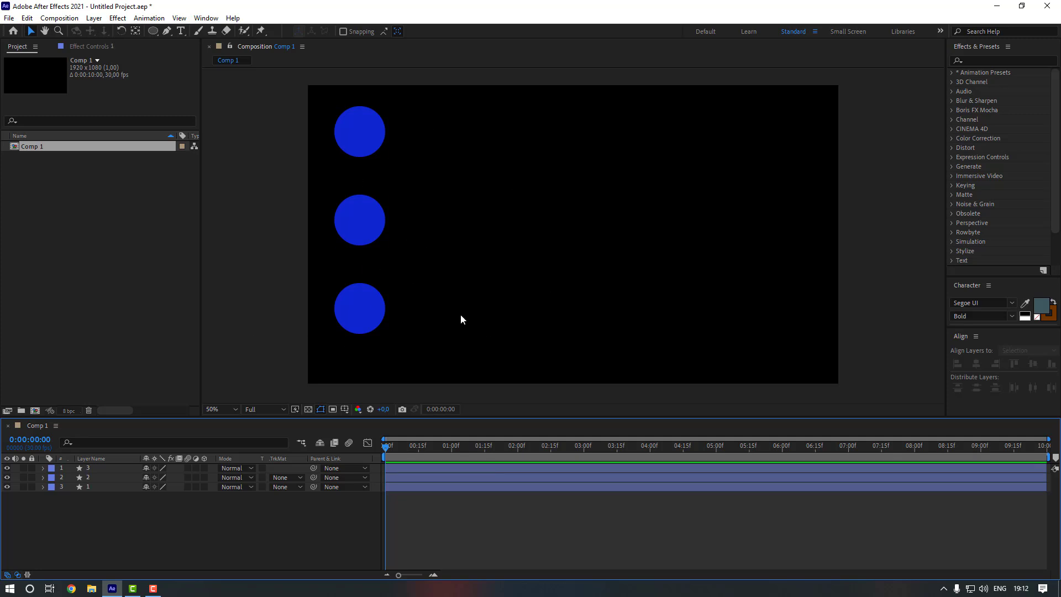
Set the duration of Comp 1 to 0:00:05:00 in its composition settings
right_click(252, 227)
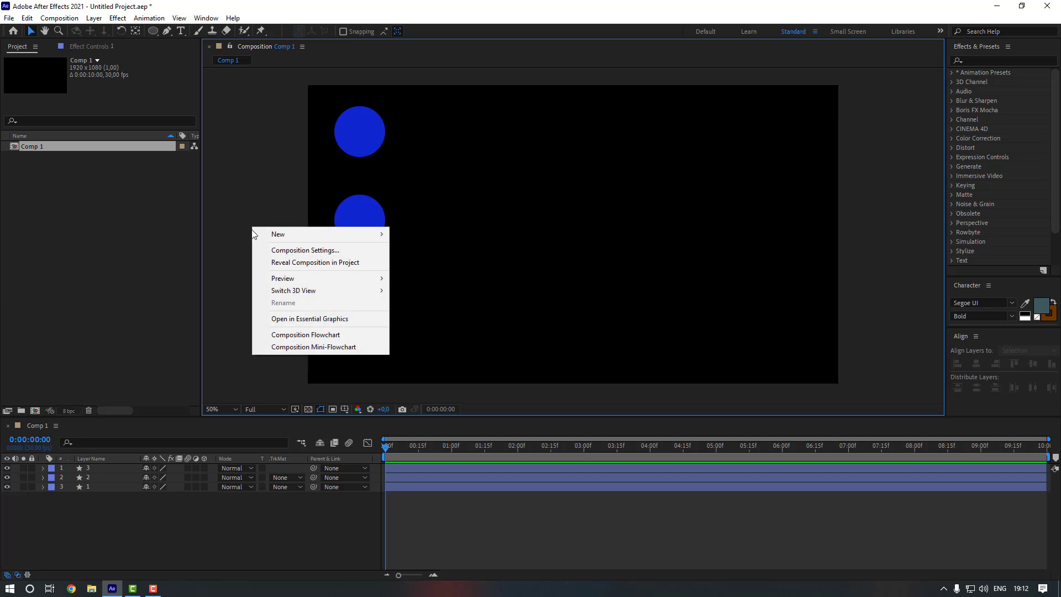
left_click(283, 252)
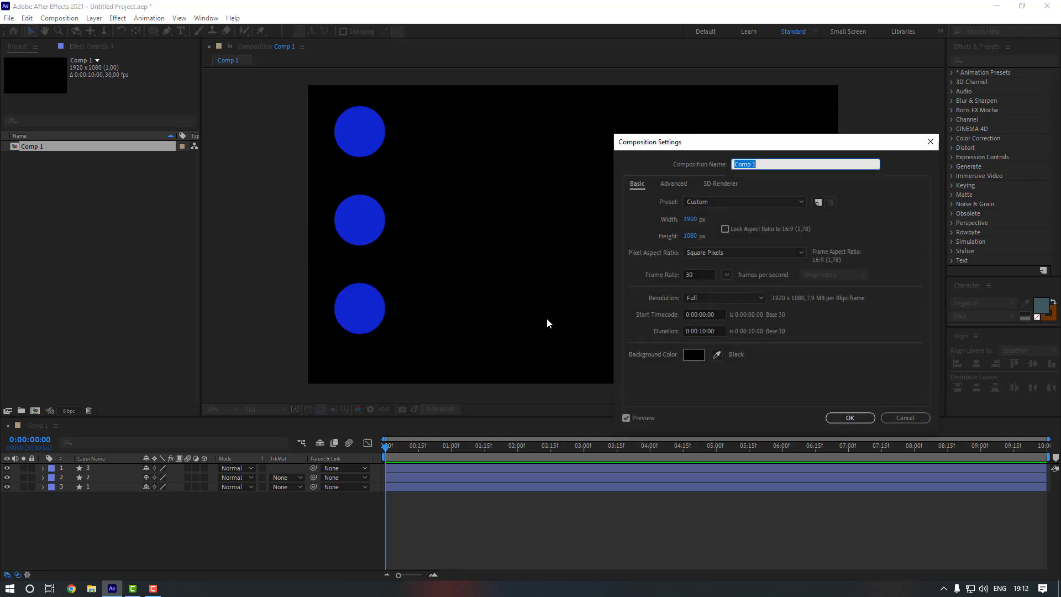
left_click(706, 331)
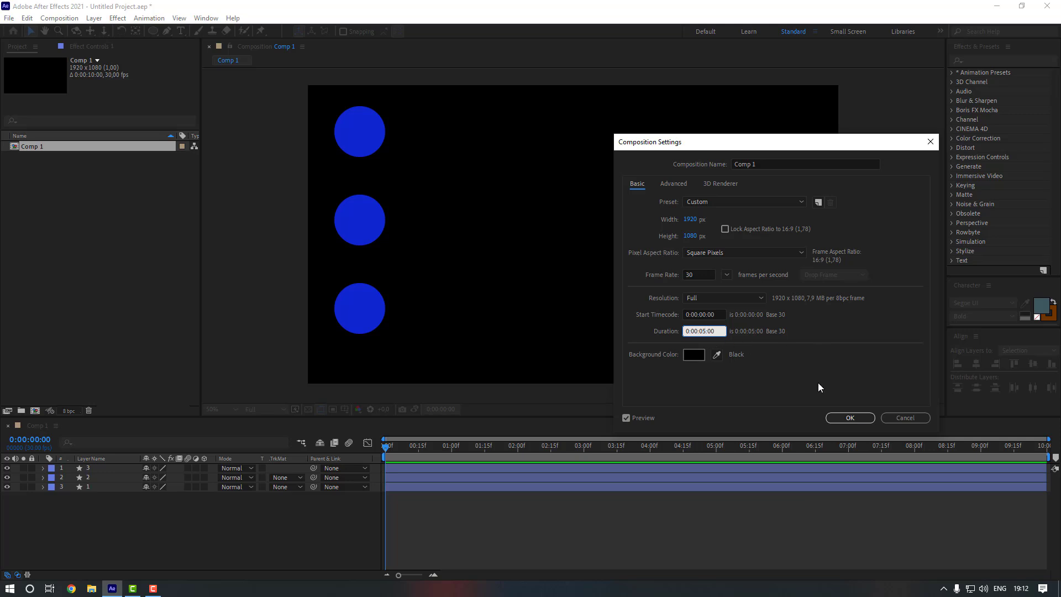
left_click(837, 418)
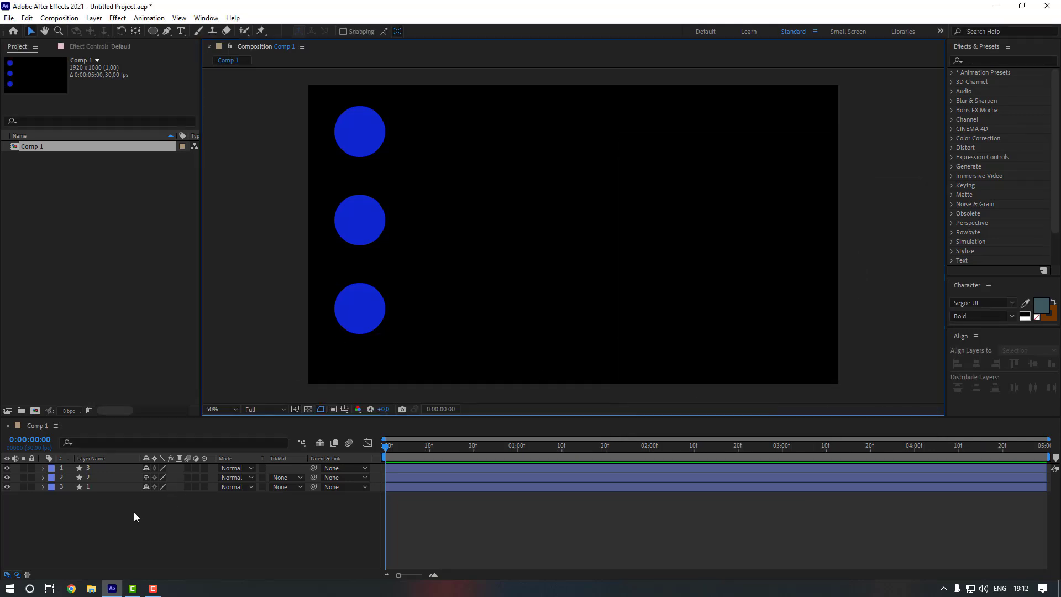
Keyframe layer 1's Position at the start and at 0:00:04:29 with X at 1723, and return to the first frame
left_click(101, 487)
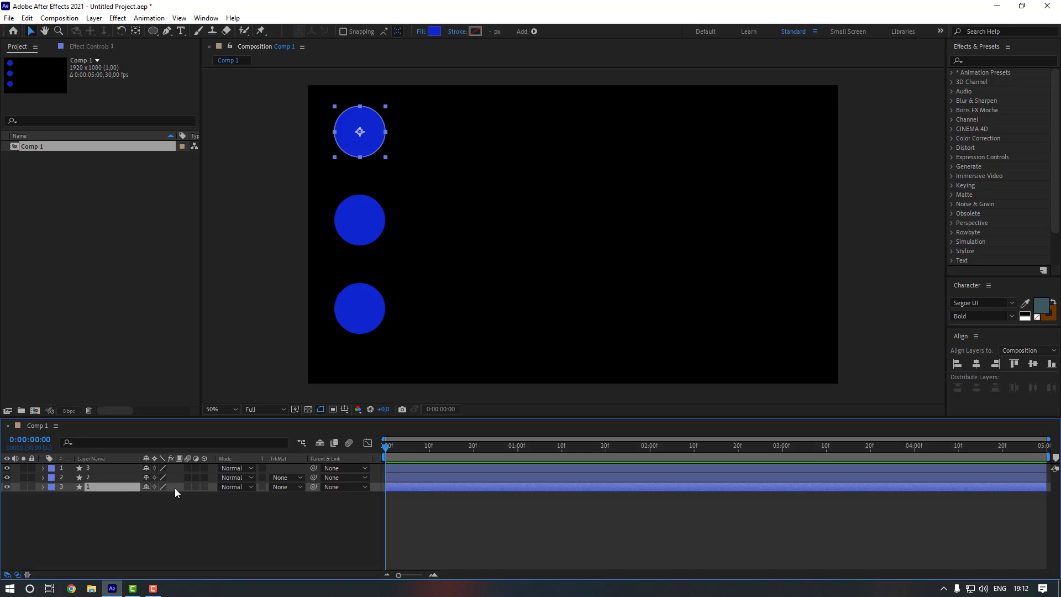
key("p")
left_click(71, 496)
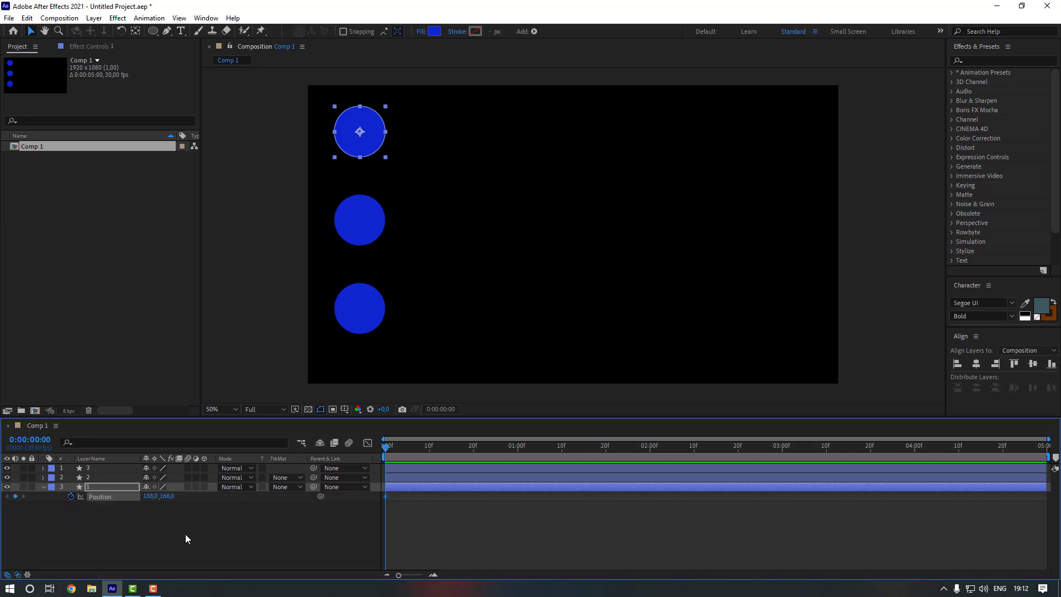
left_click_drag(594, 448, 1041, 447)
left_click_drag(150, 496, 986, 485)
key("Home")
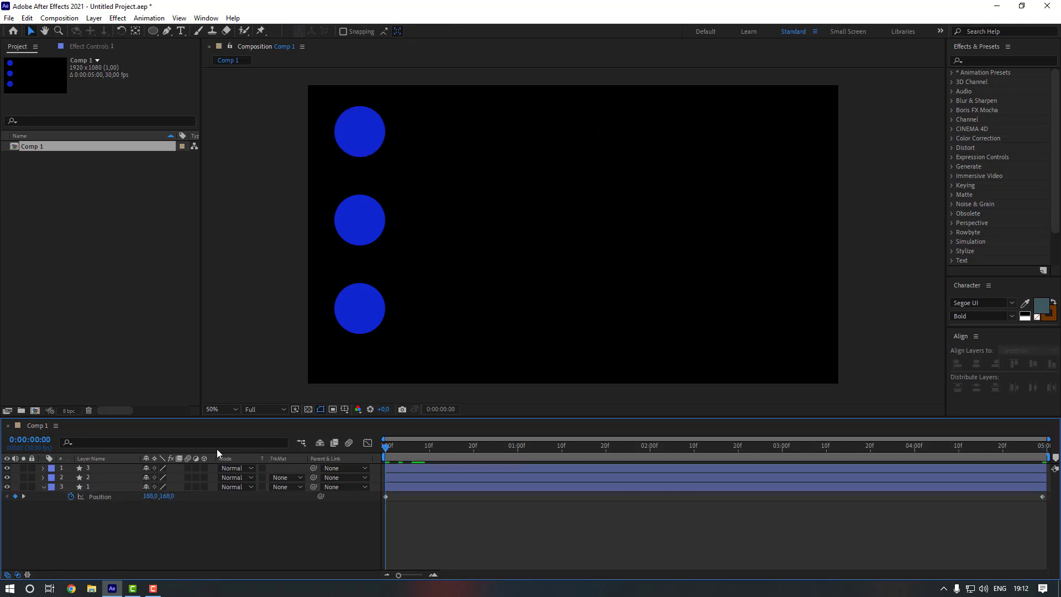
Keyframe the Position of layers 2 and 3 together at the start and at 0:00:04:29 with X at 1714
left_click(107, 475)
left_click(105, 468, "shift")
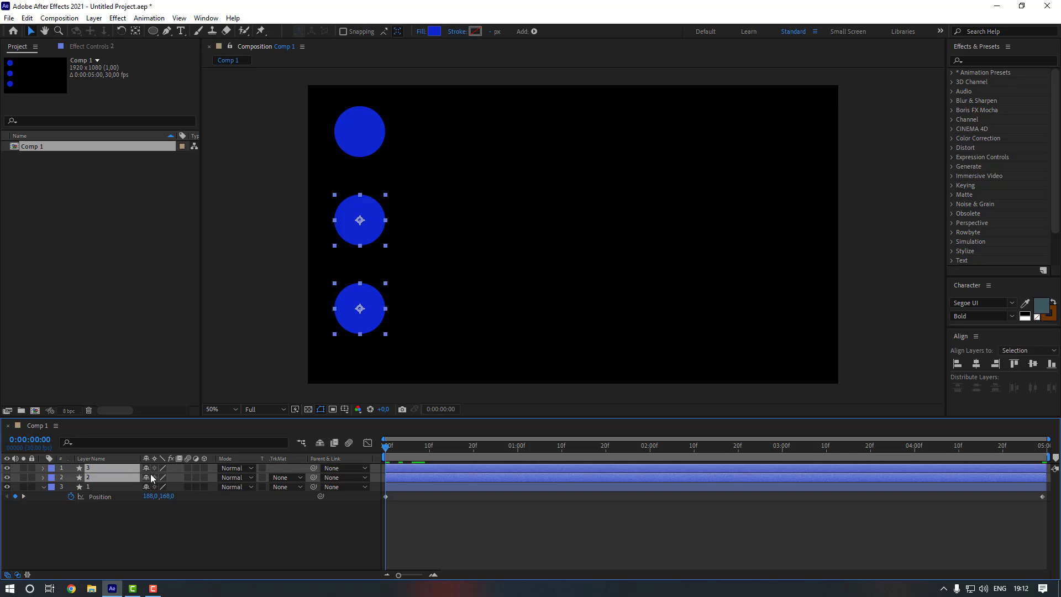
key("p")
left_click(71, 477)
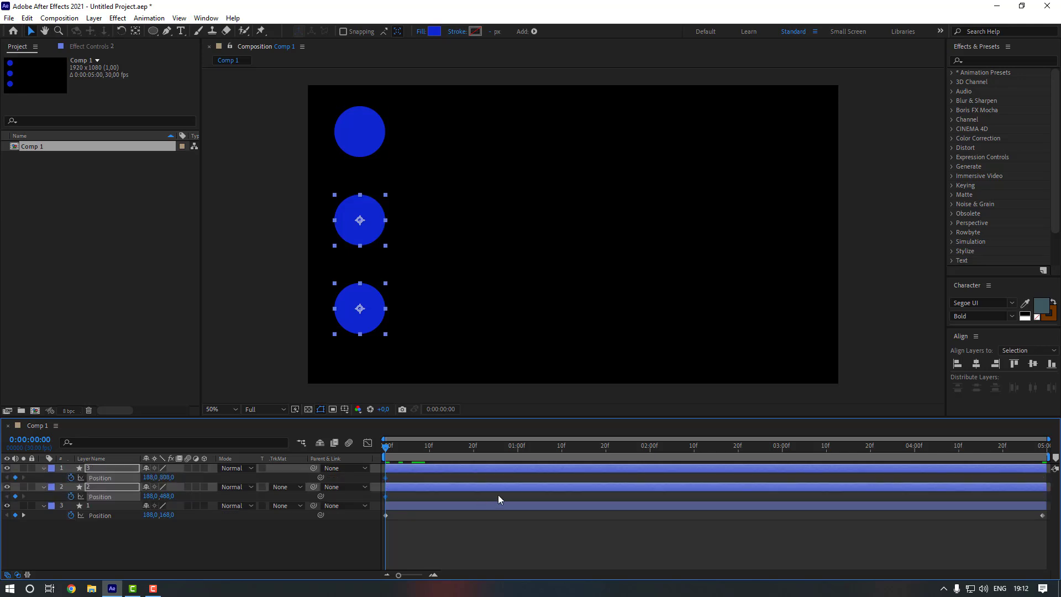
left_click_drag(489, 459, 1042, 450)
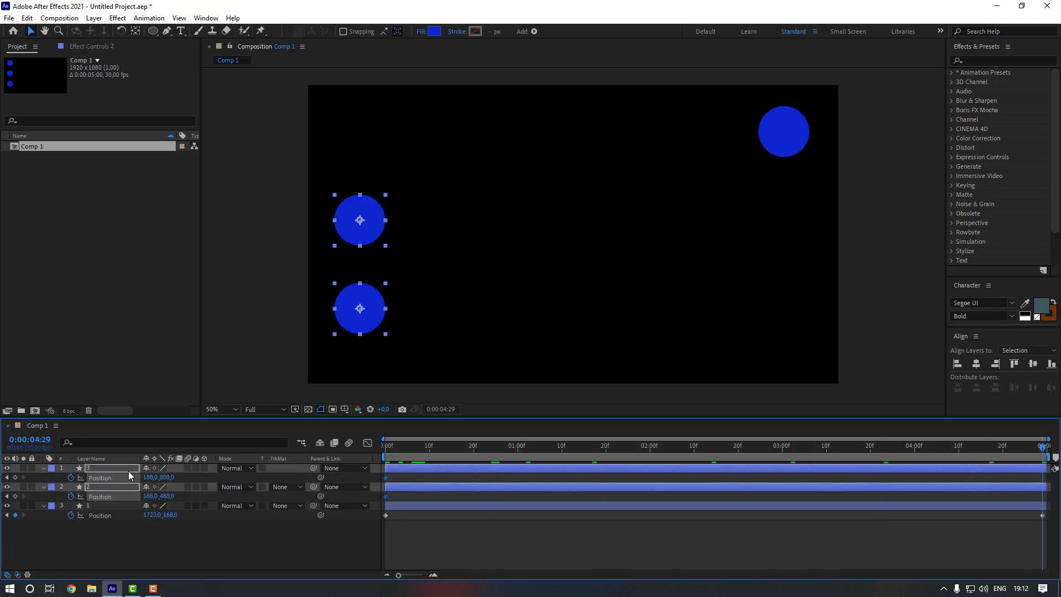
left_click_drag(146, 478, 958, 452)
left_click(790, 561)
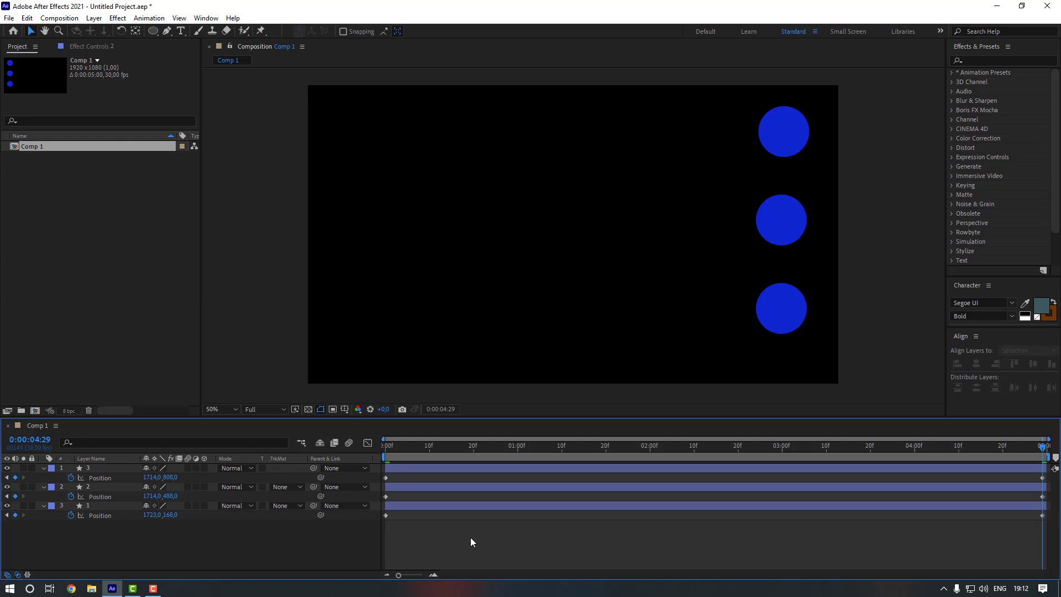
Apply Easy Ease to both Position keyframes of layer 2
left_click(403, 510)
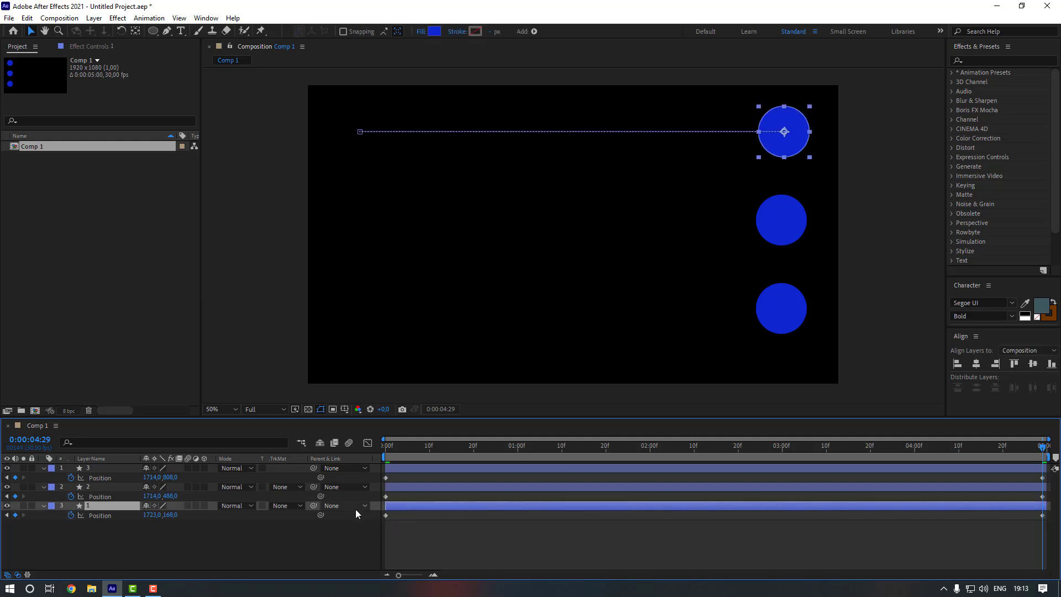
left_click(426, 487)
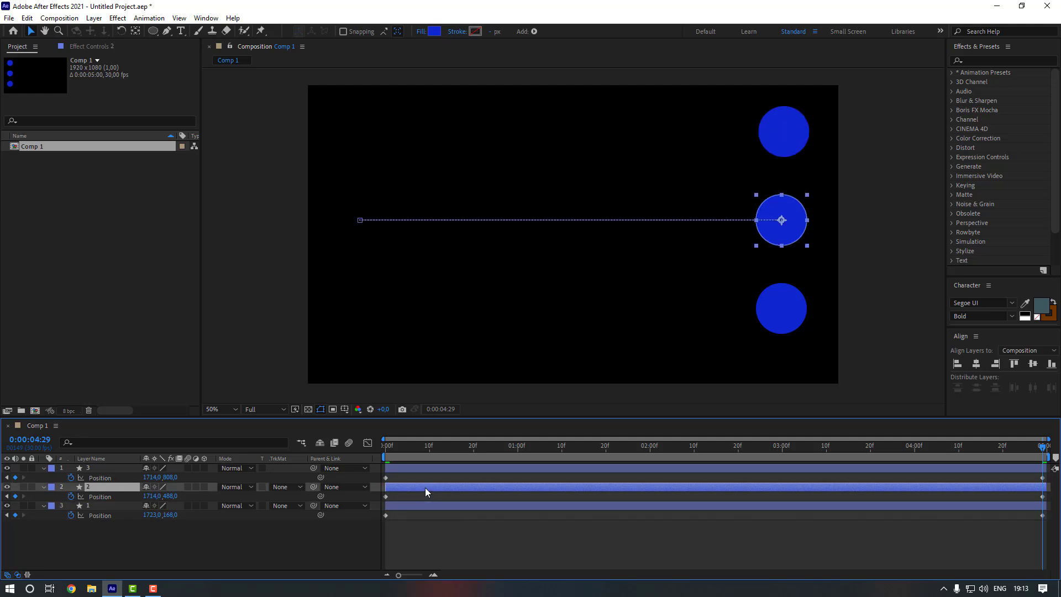
left_click_drag(379, 491, 1043, 501)
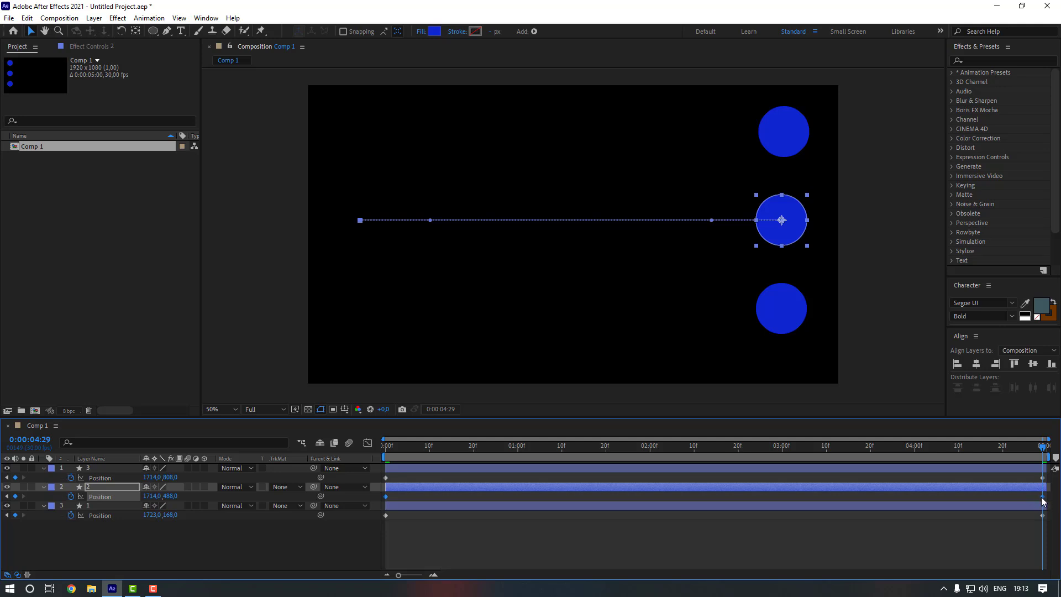
right_click(1041, 499)
mouse_move(1032, 490)
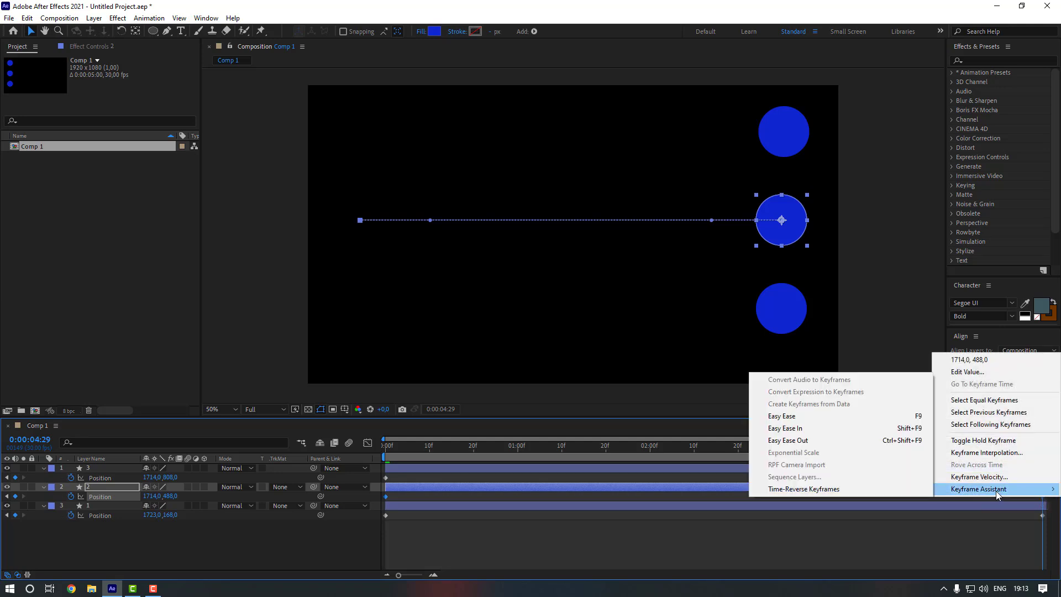
left_click(816, 415)
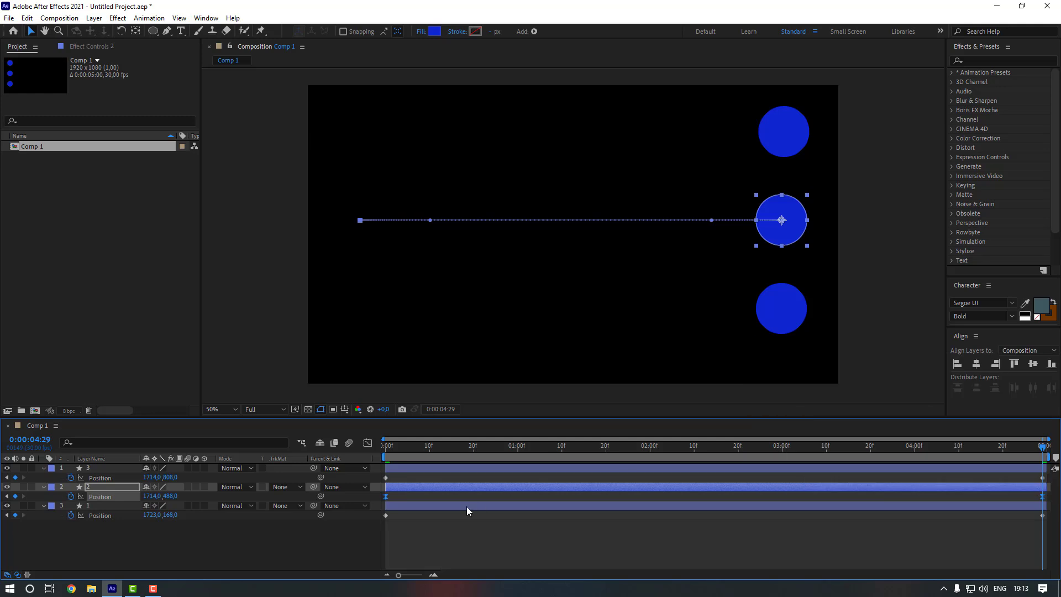
Apply Easy Ease to both Position keyframes of layer 3
left_click(485, 468)
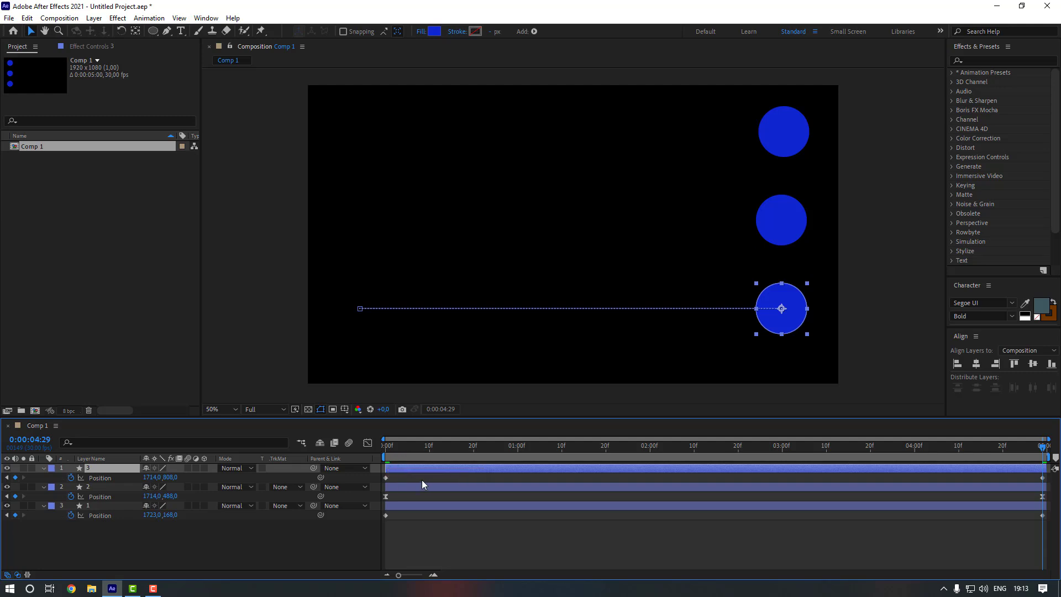
left_click_drag(385, 479, 1042, 482)
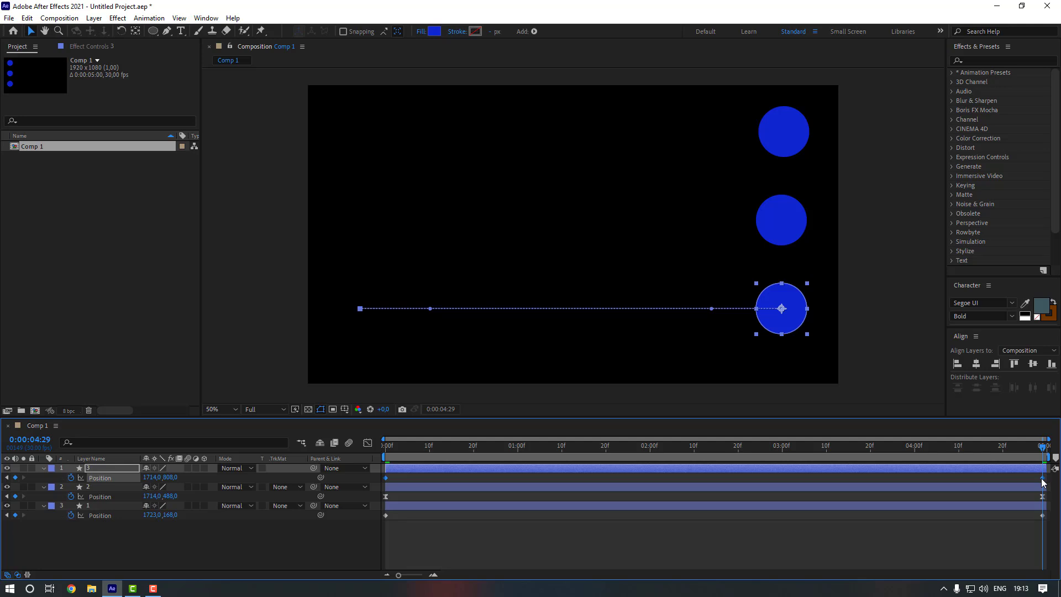
right_click(1042, 482)
mouse_move(942, 471)
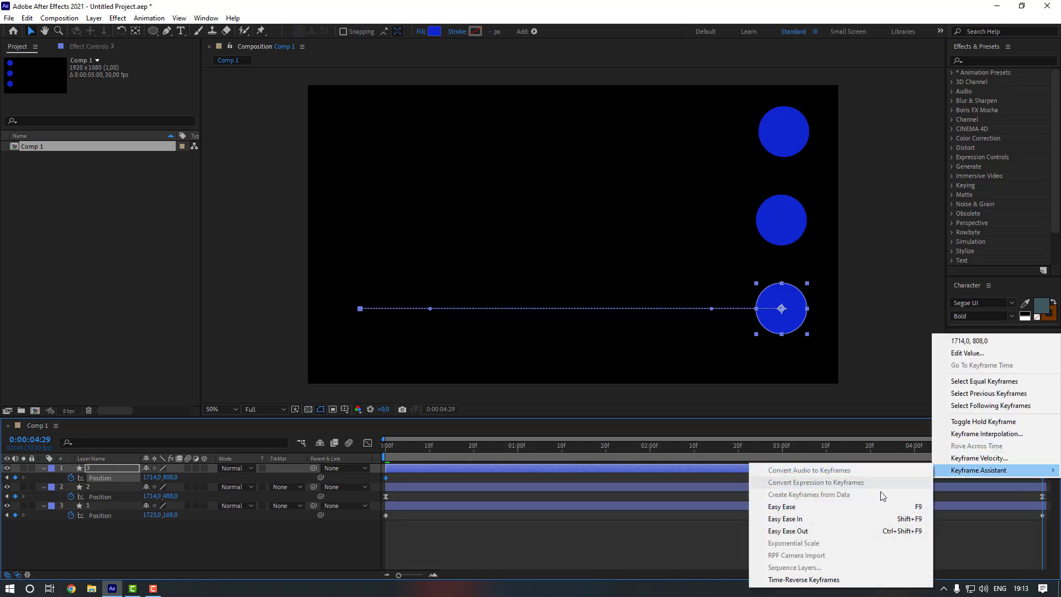
left_click(861, 505)
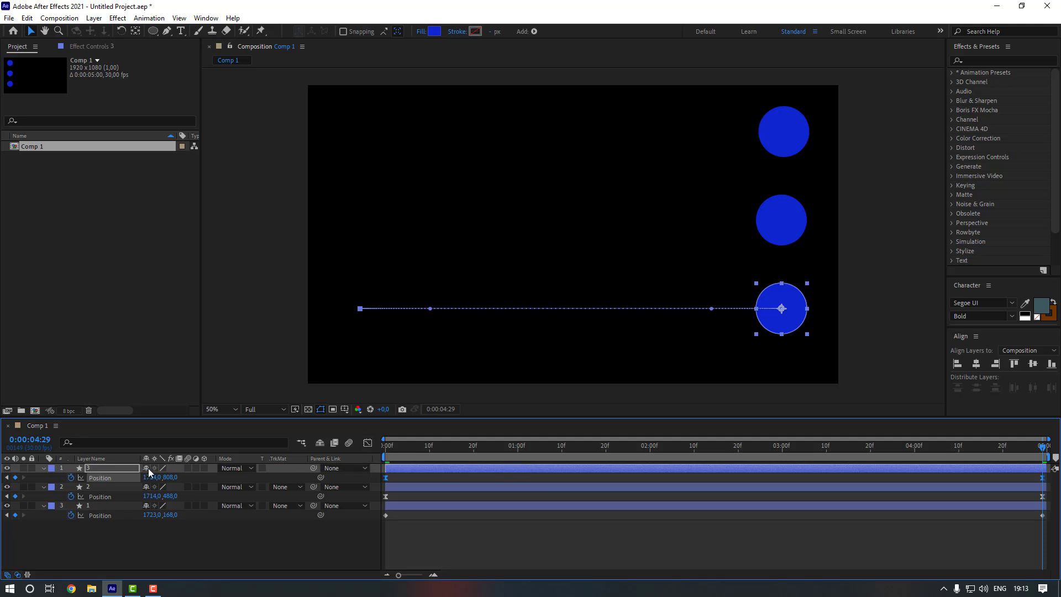
In layer 3's Position speed graph, extend the end keyframe's ease handle back to the middle so speed peaks early, and close the Graph Editor
left_click(367, 443)
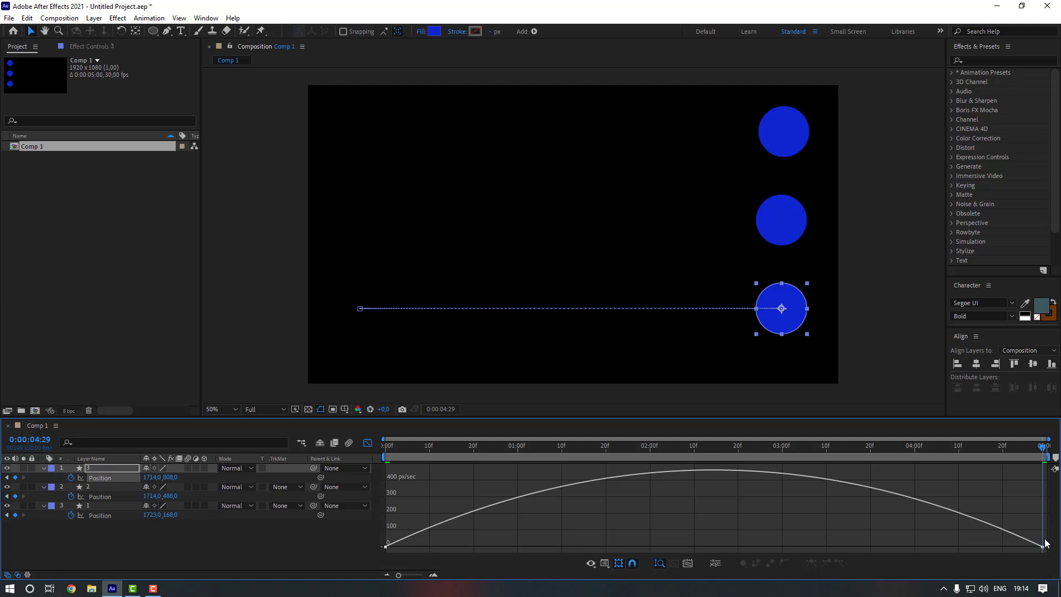
left_click_drag(1049, 539, 374, 554)
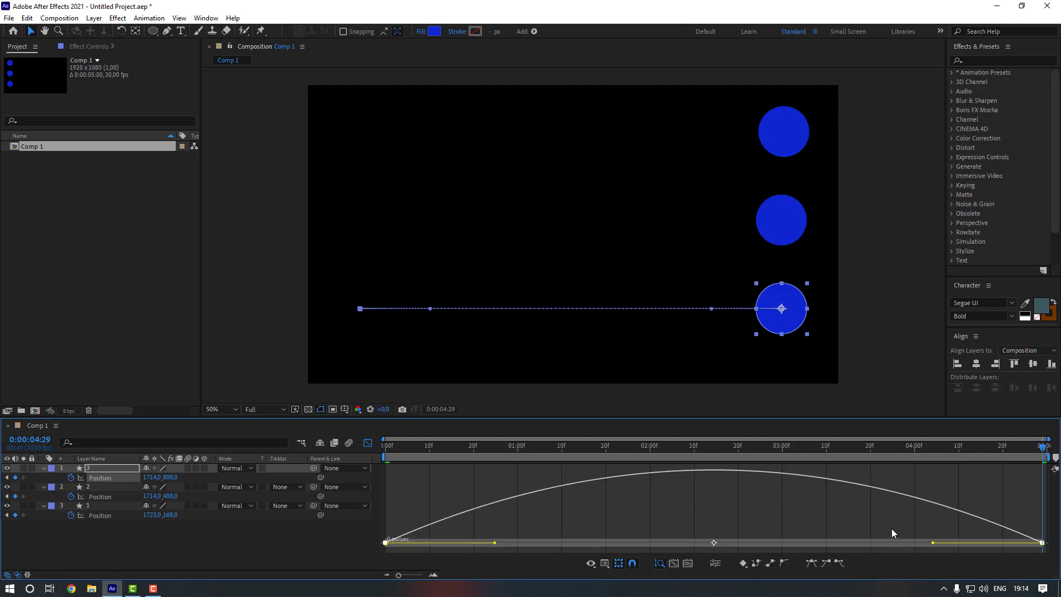
left_click_drag(933, 545, 623, 548)
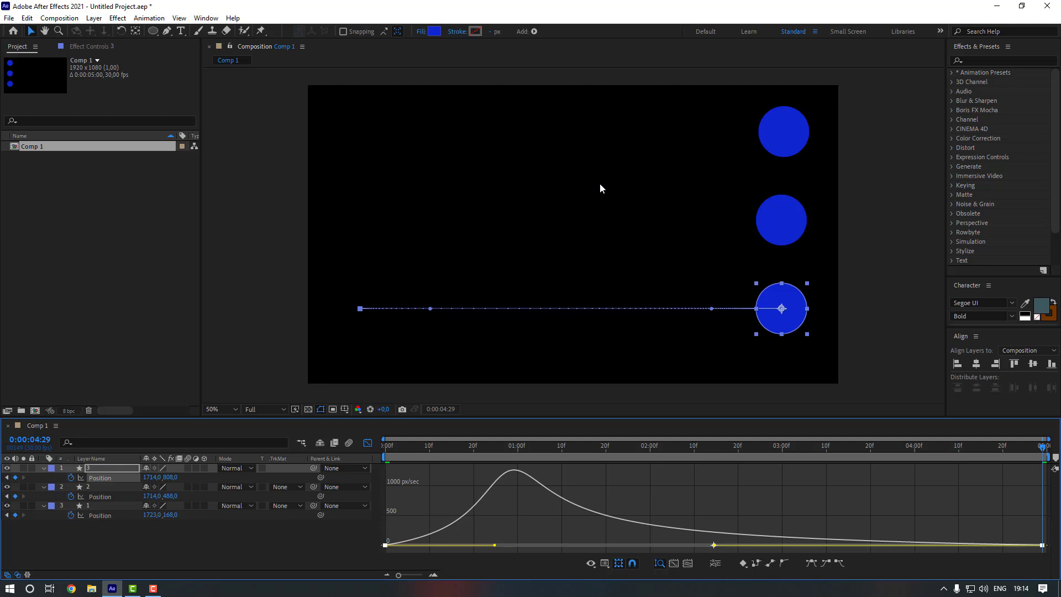
left_click(381, 473)
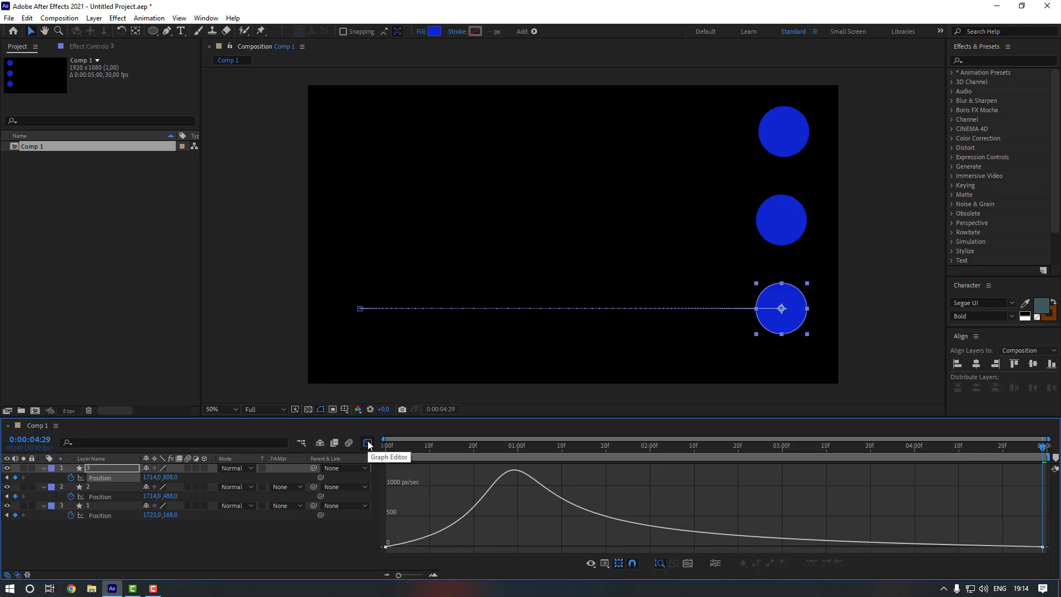
left_click(369, 445)
left_click(460, 522)
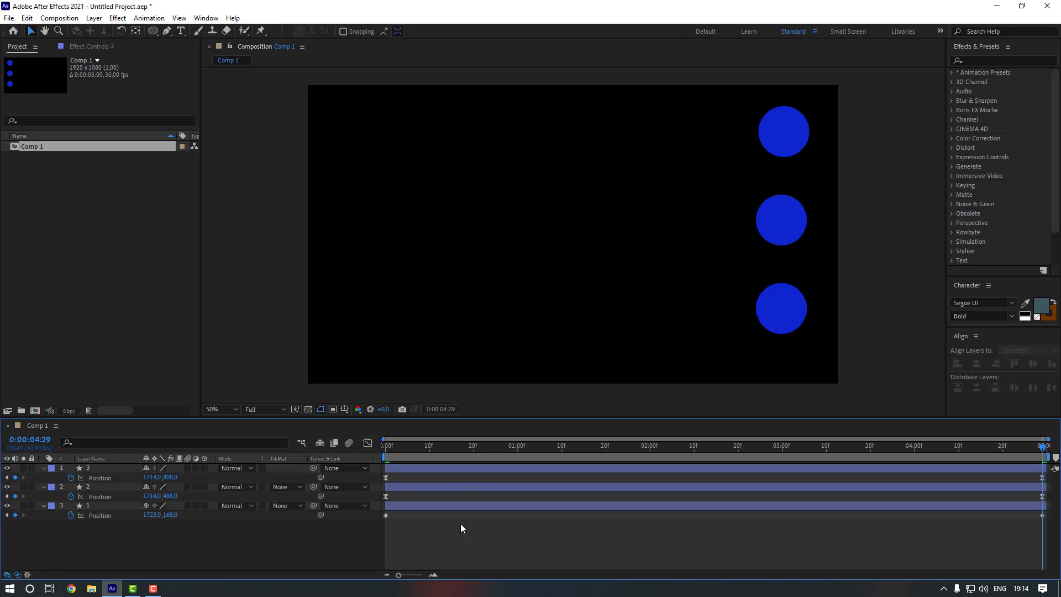
Preview the animation to compare the motion of the three circles
key("space")
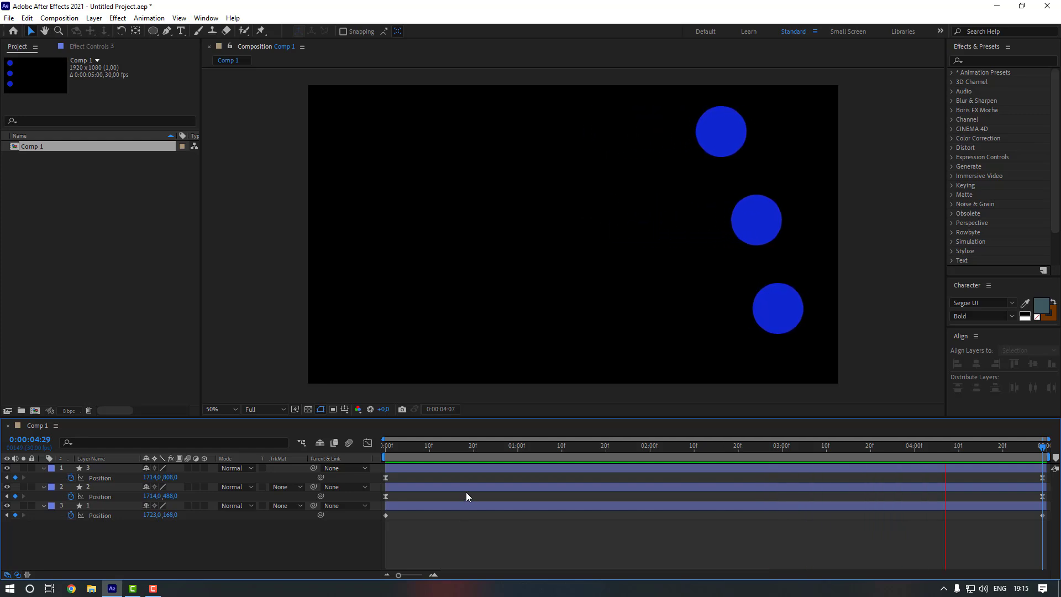
key("space")
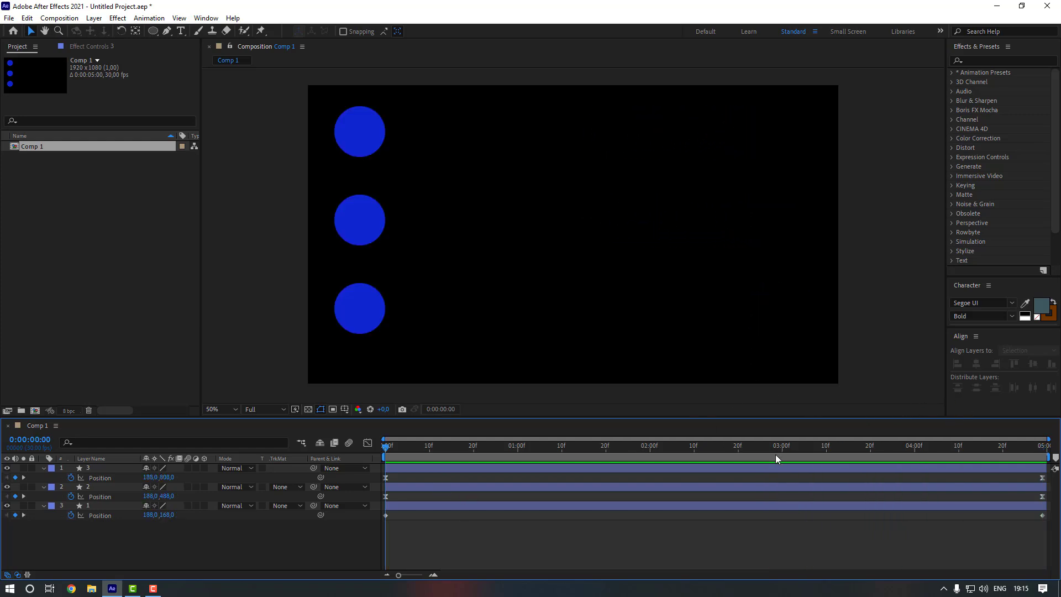
Move the end Position keyframes of all three layers to 0:00:02:00 and end the work area there
left_click(650, 447)
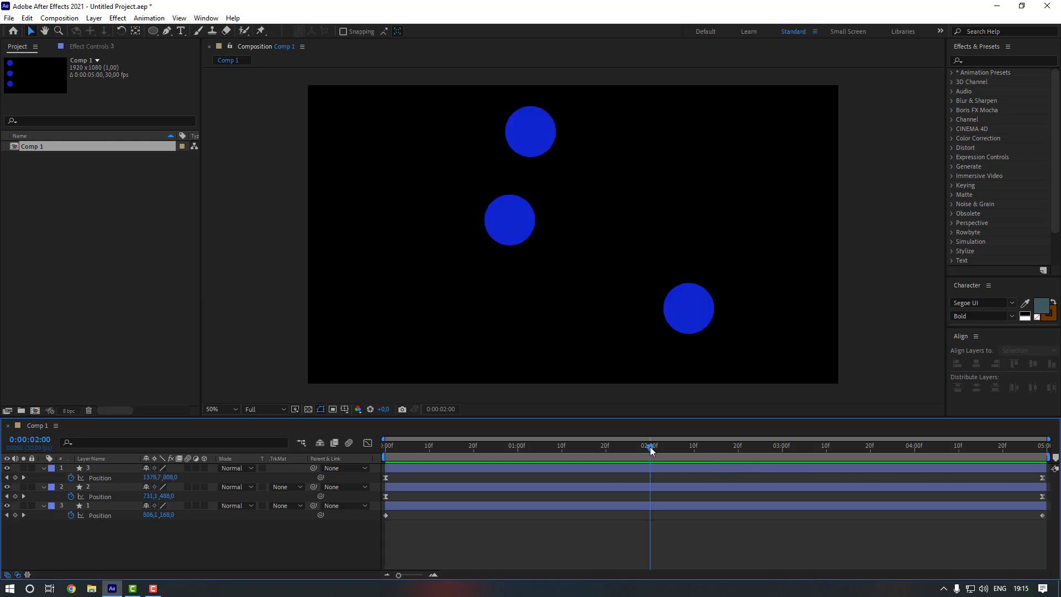
left_click_drag(1027, 478, 648, 507)
key("n")
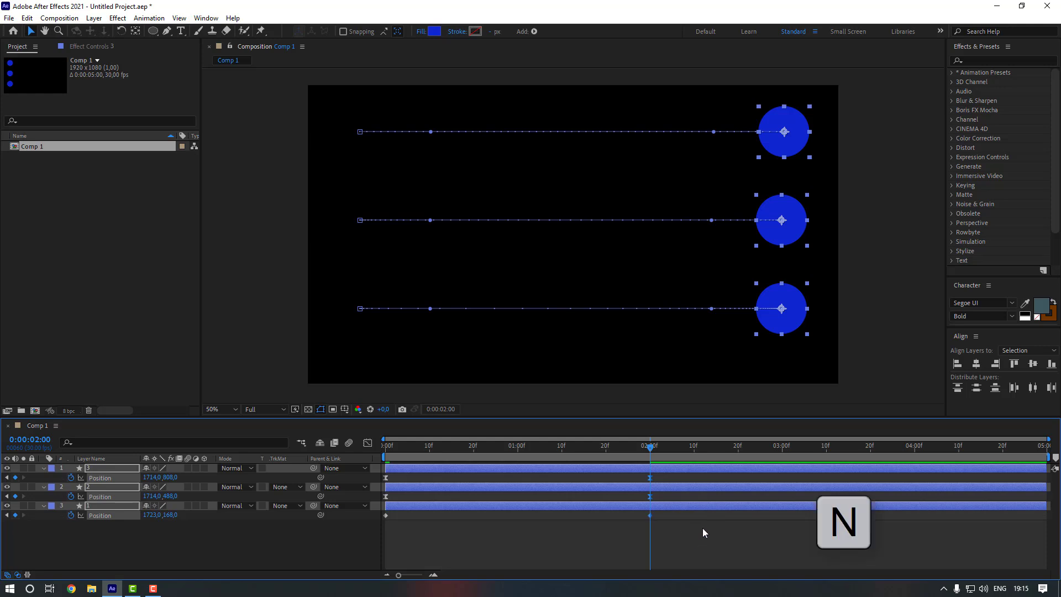
Trim the composition to the 0:00:02:00 work area and preview the shortened animation
right_click(637, 459)
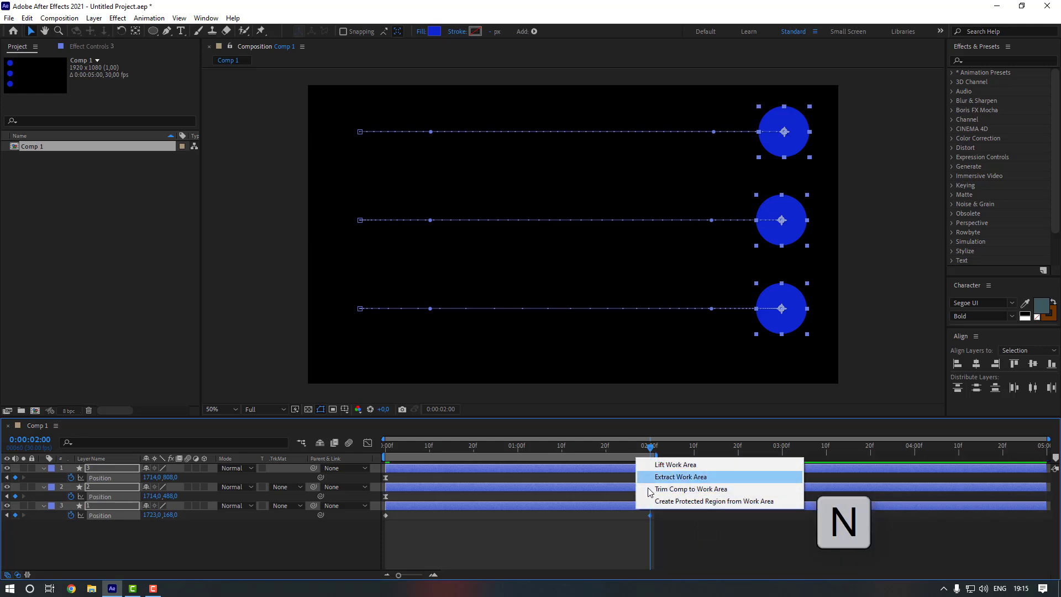
left_click(652, 488)
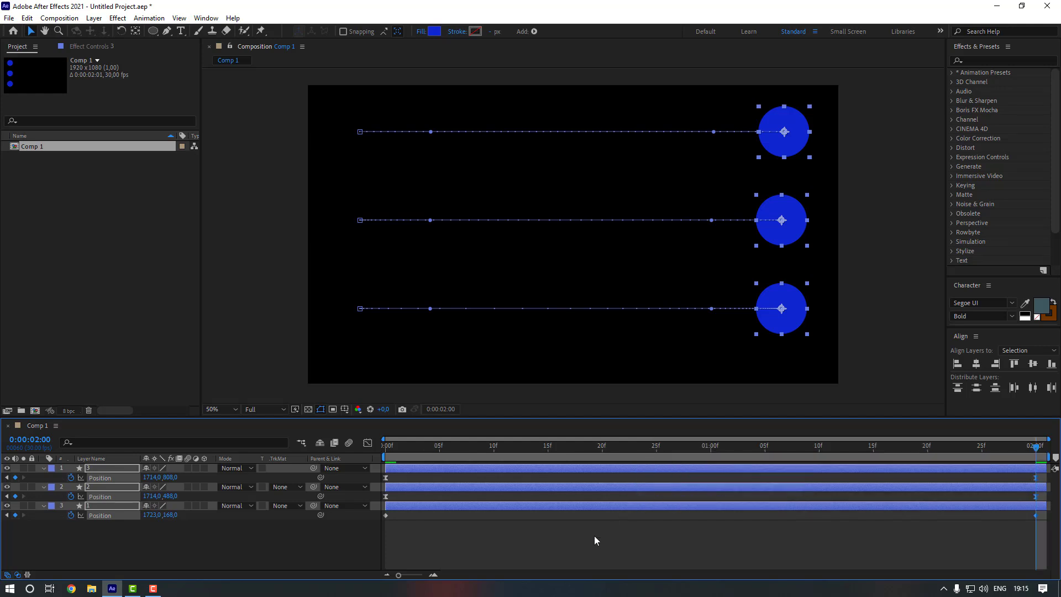
left_click(593, 536)
key("space")
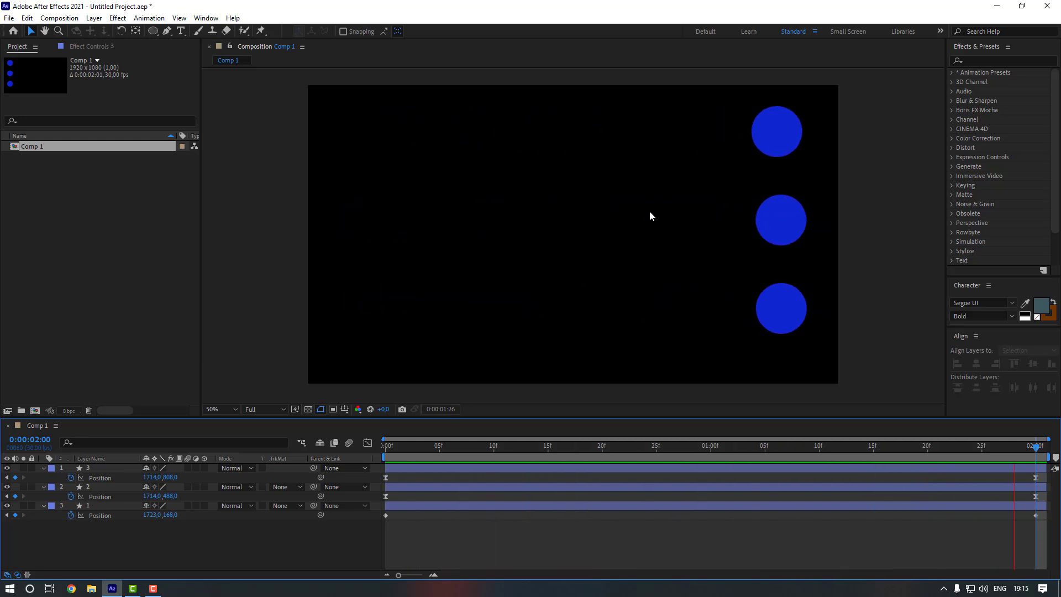
left_click(109, 467)
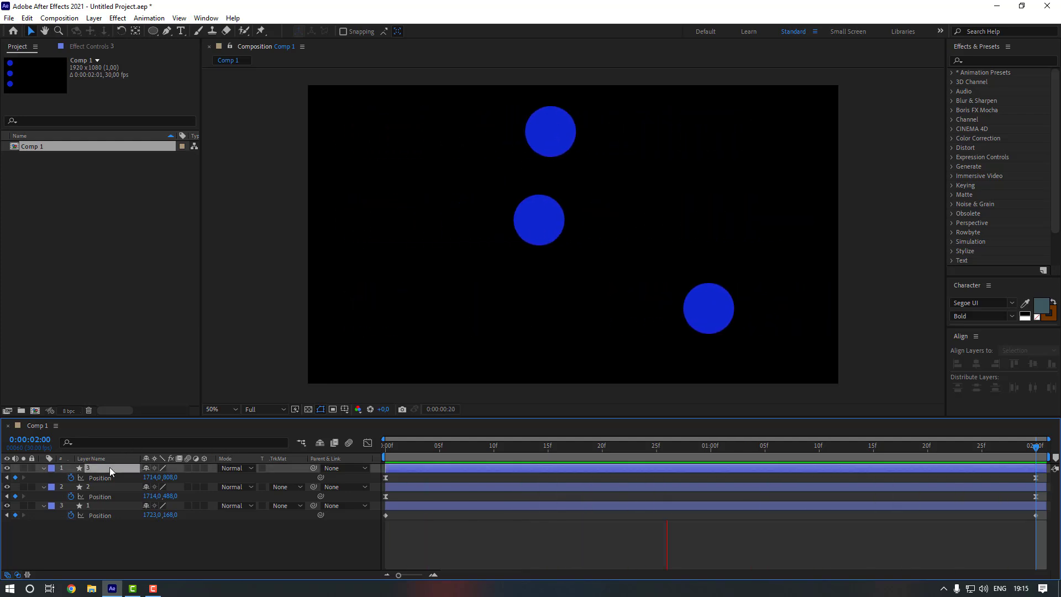
left_click(230, 536)
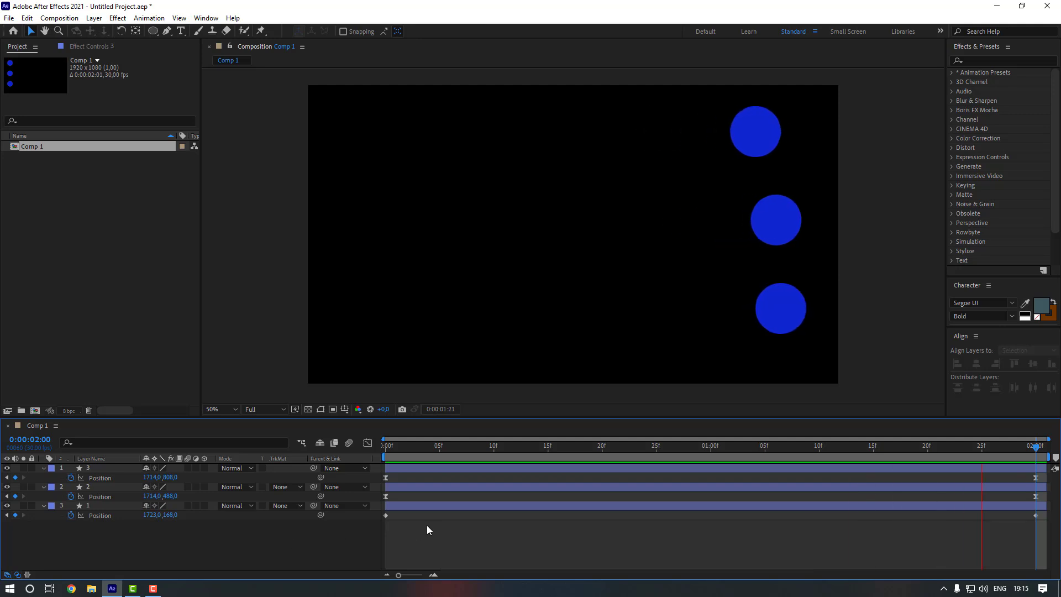
Enable motion blur for layer 3 and scrub from the start to 0:00:00:13 to check the blurred circle
left_click_drag(419, 450, 385, 451)
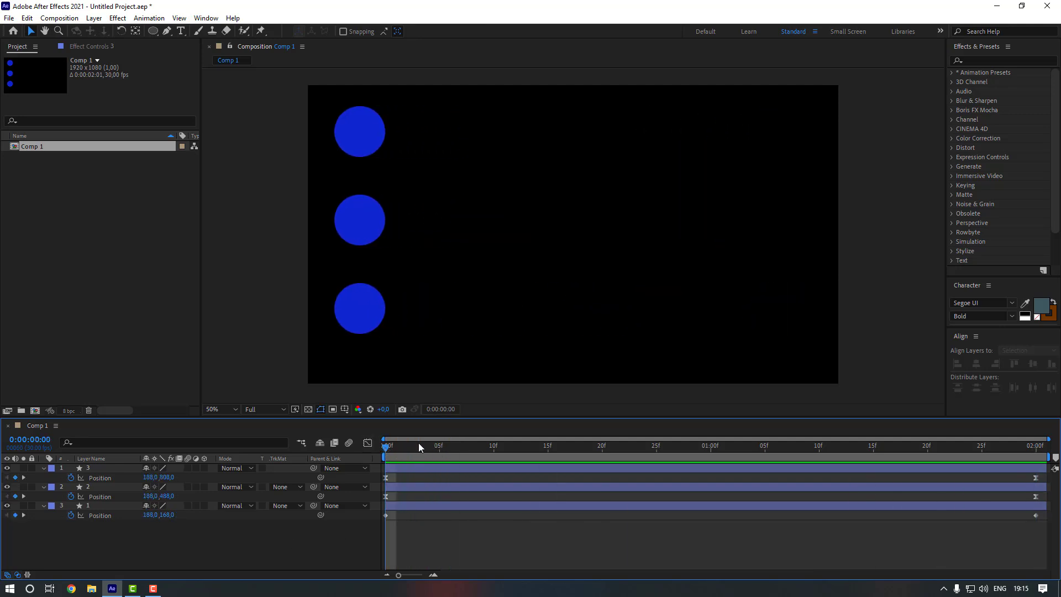
left_click(193, 468)
left_click(188, 469)
left_click_drag(415, 449, 516, 446)
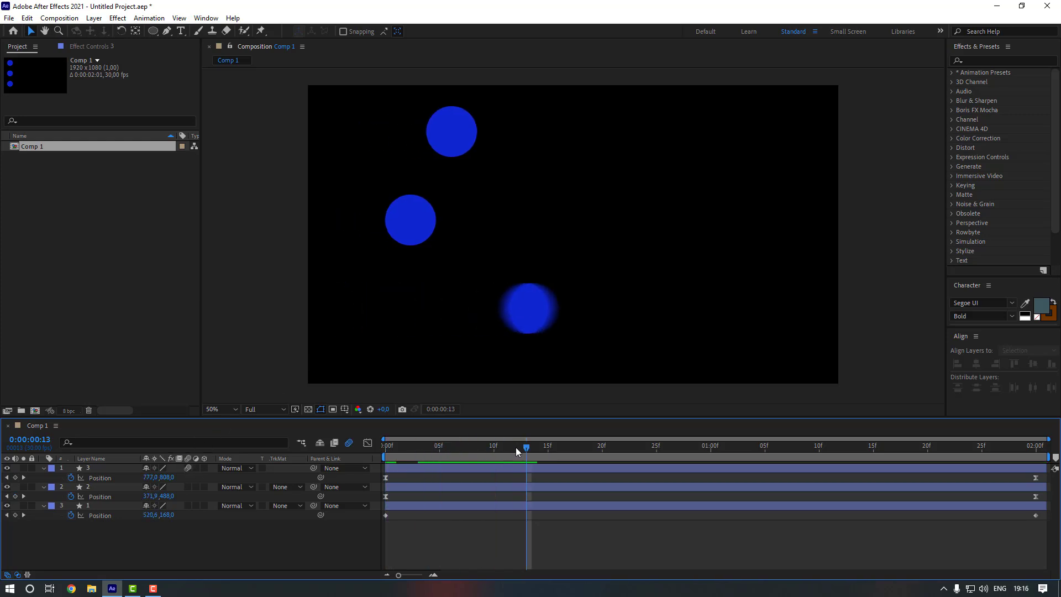
left_click(509, 297)
Keyframe layer 3's Scale at the first frame and set it to an unlinked 100, 75% at 0:00:00:10, with Easy Ease on both keyframes
left_click_drag(528, 446, 375, 463)
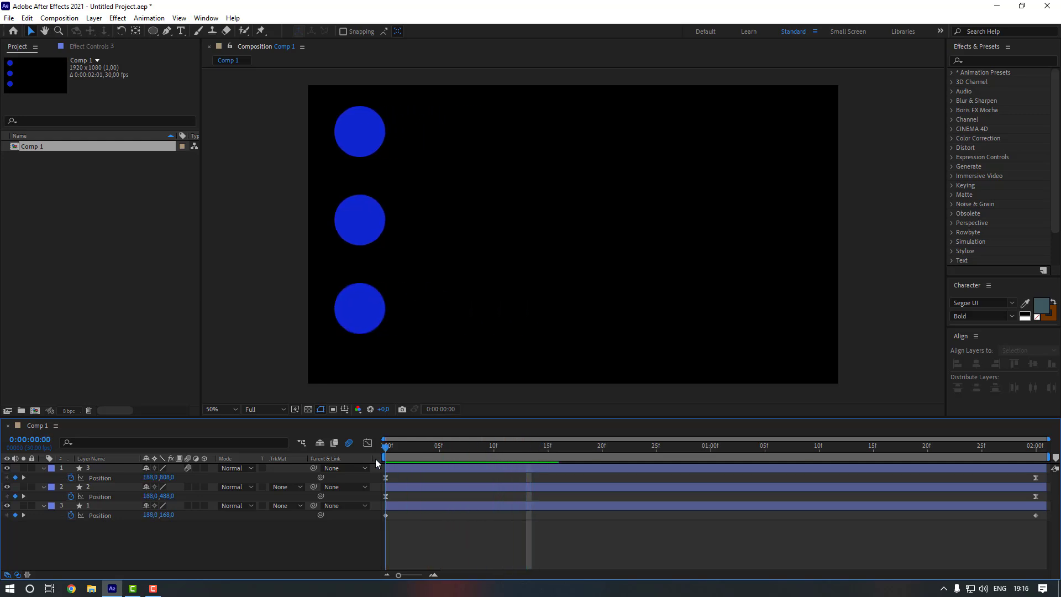
left_click(127, 467)
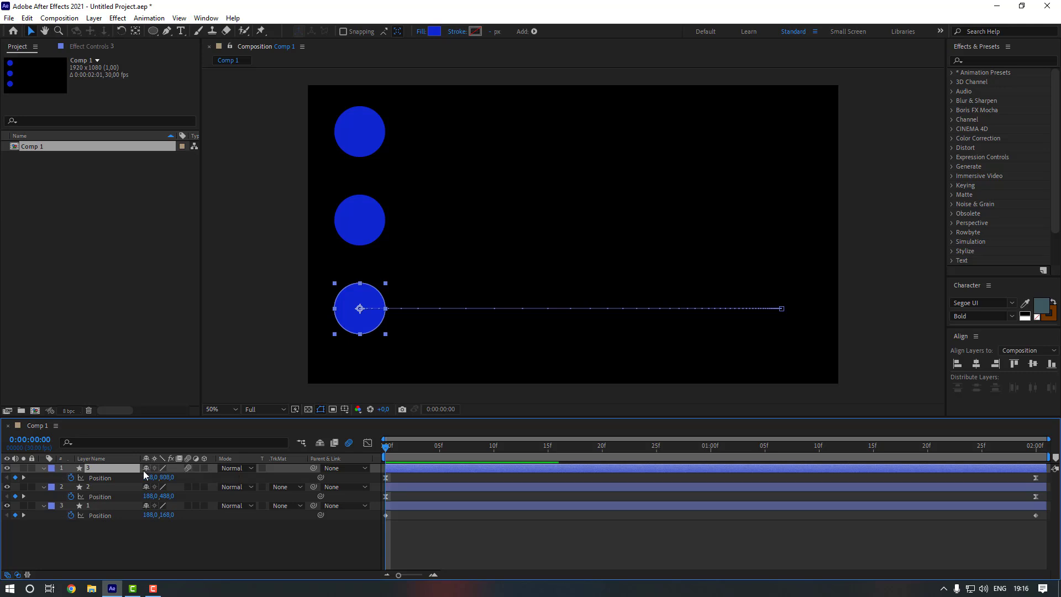
key("shift+s")
left_click(70, 486)
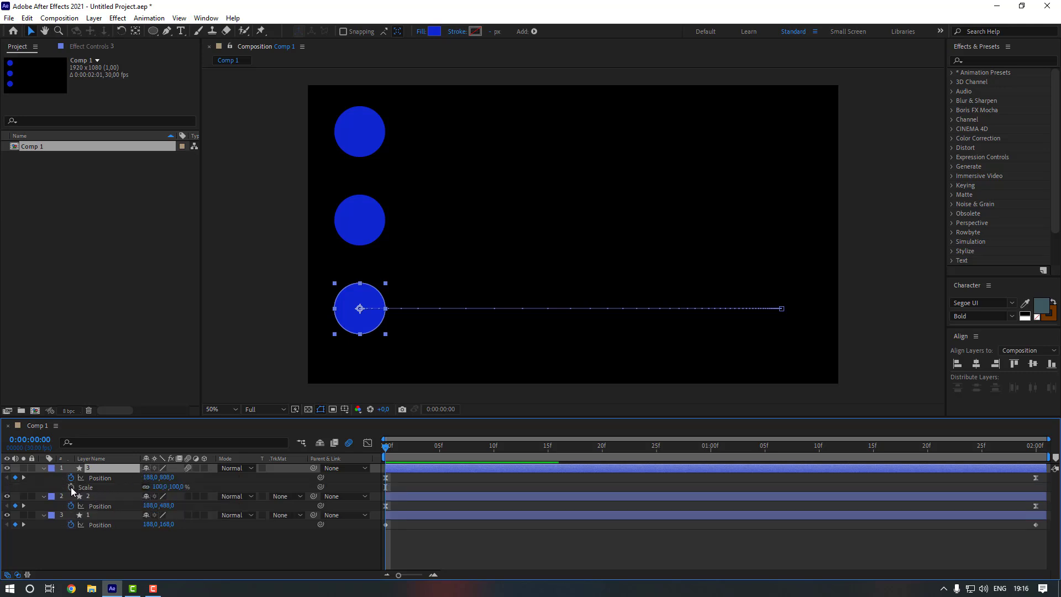
left_click_drag(386, 445, 493, 458)
left_click_drag(175, 487, 164, 487)
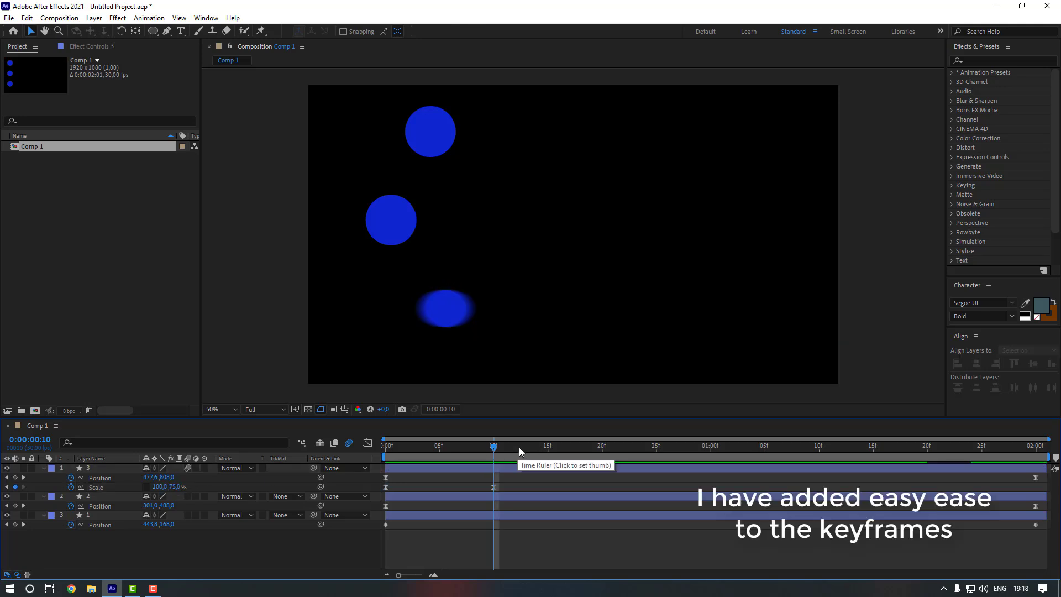
Add a Scale keyframe on layer 3 at 0:00:02:00 with the vertical scale set to 100%
left_click_drag(519, 447, 1035, 458)
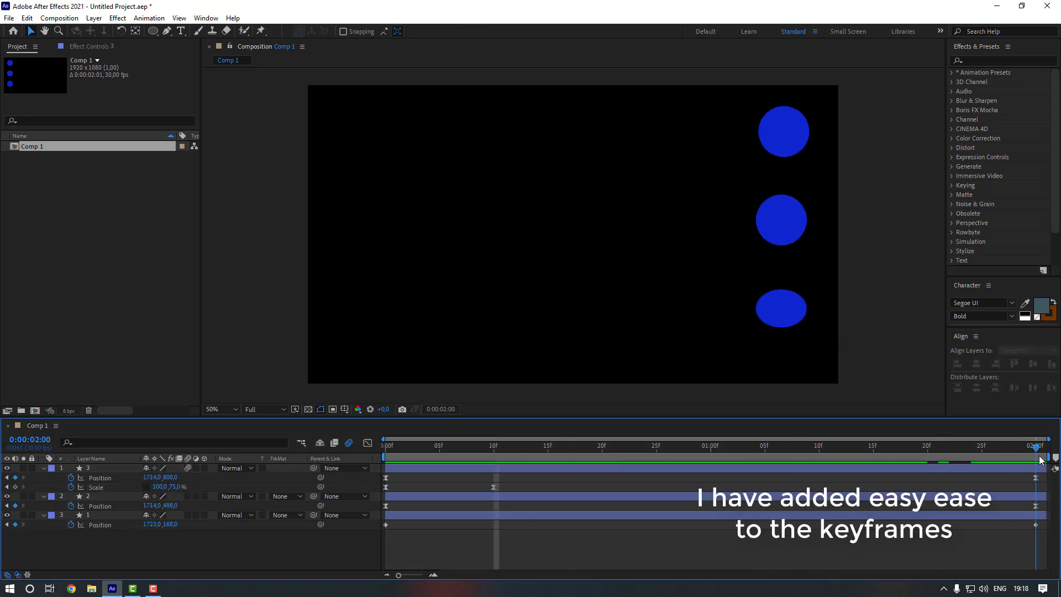
left_click(173, 487)
type("100")
key("Return")
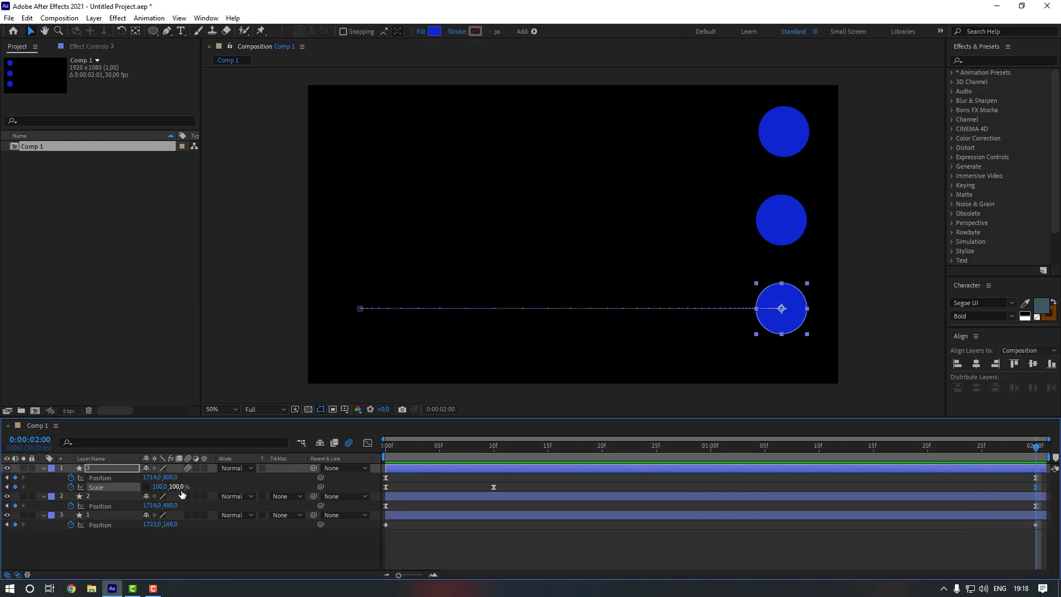
left_click(464, 540)
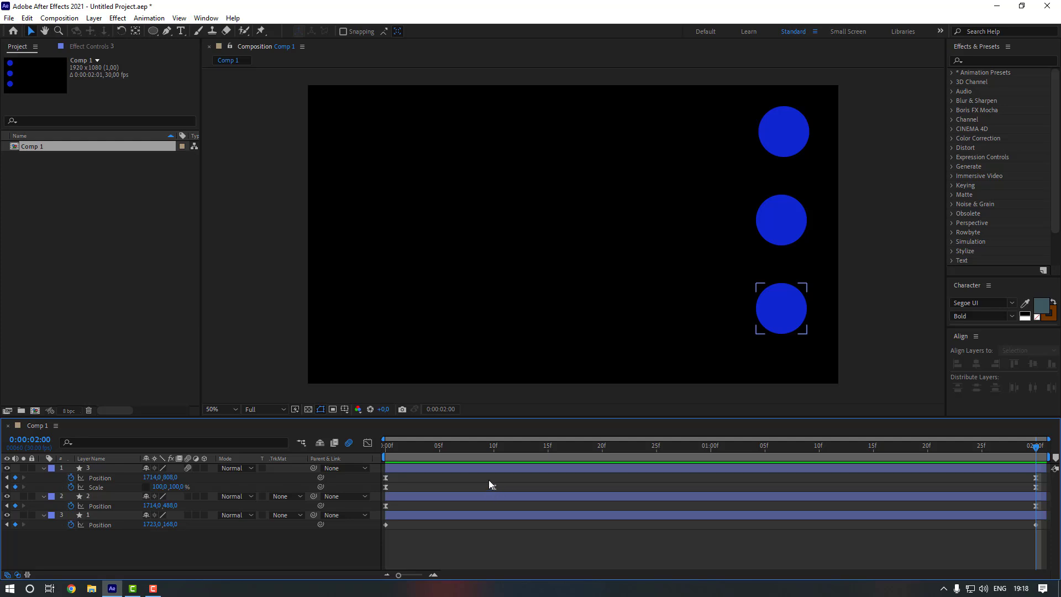
Scrub from the start through the 0:00:00:10 Scale keyframe and preview layer 3's squash and motion blur
key("Home")
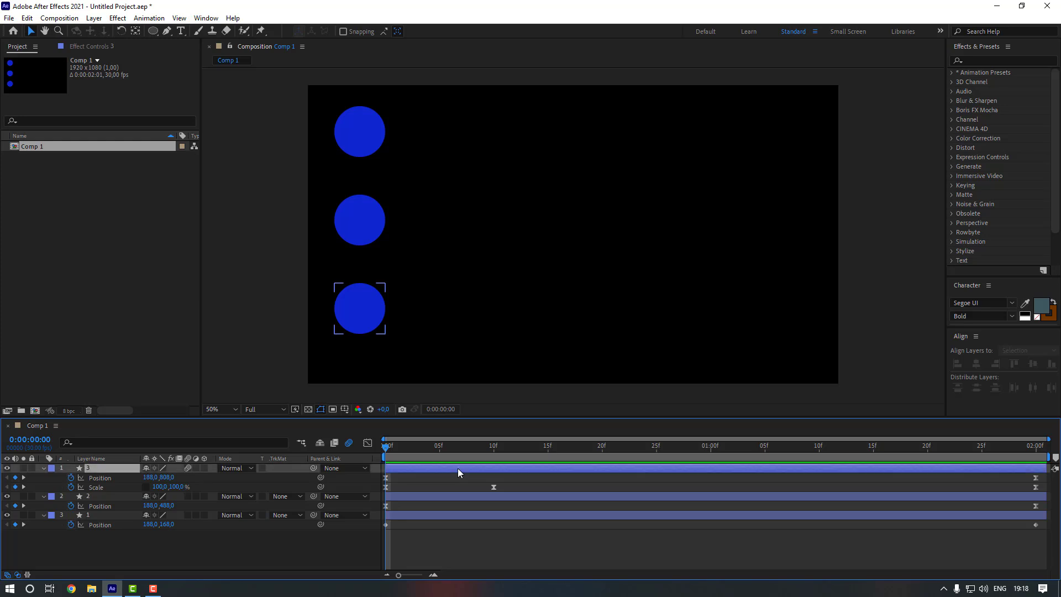
left_click_drag(388, 448, 486, 476)
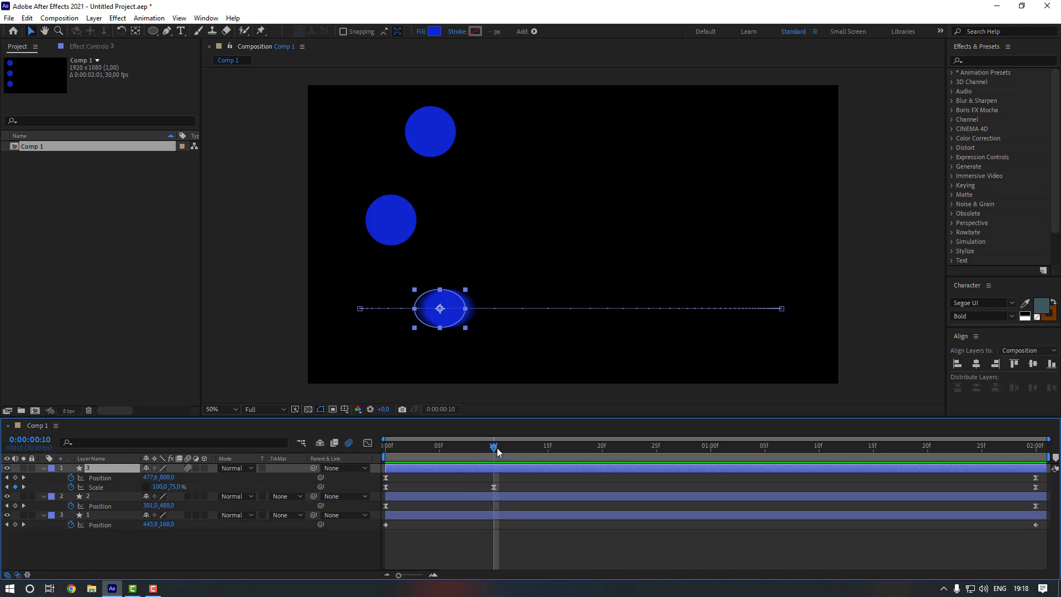
left_click_drag(622, 453, 823, 461)
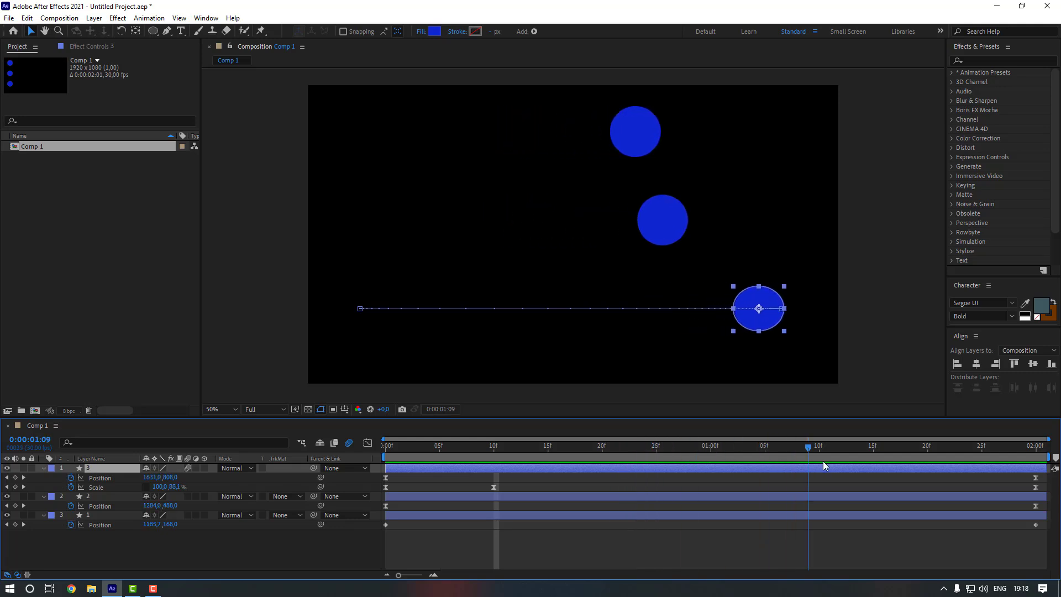
left_click(968, 480)
key("space")
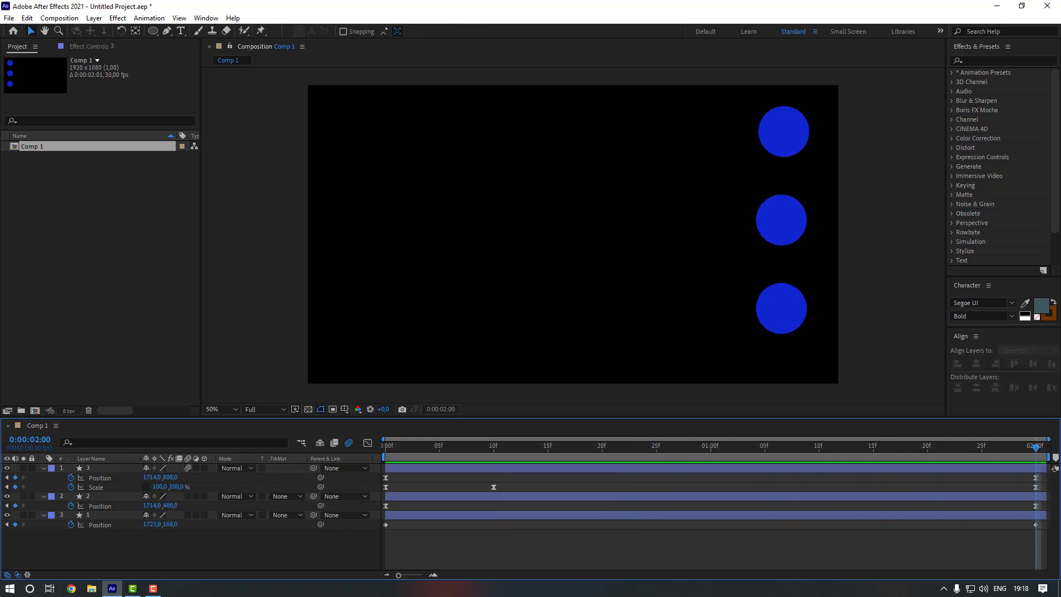